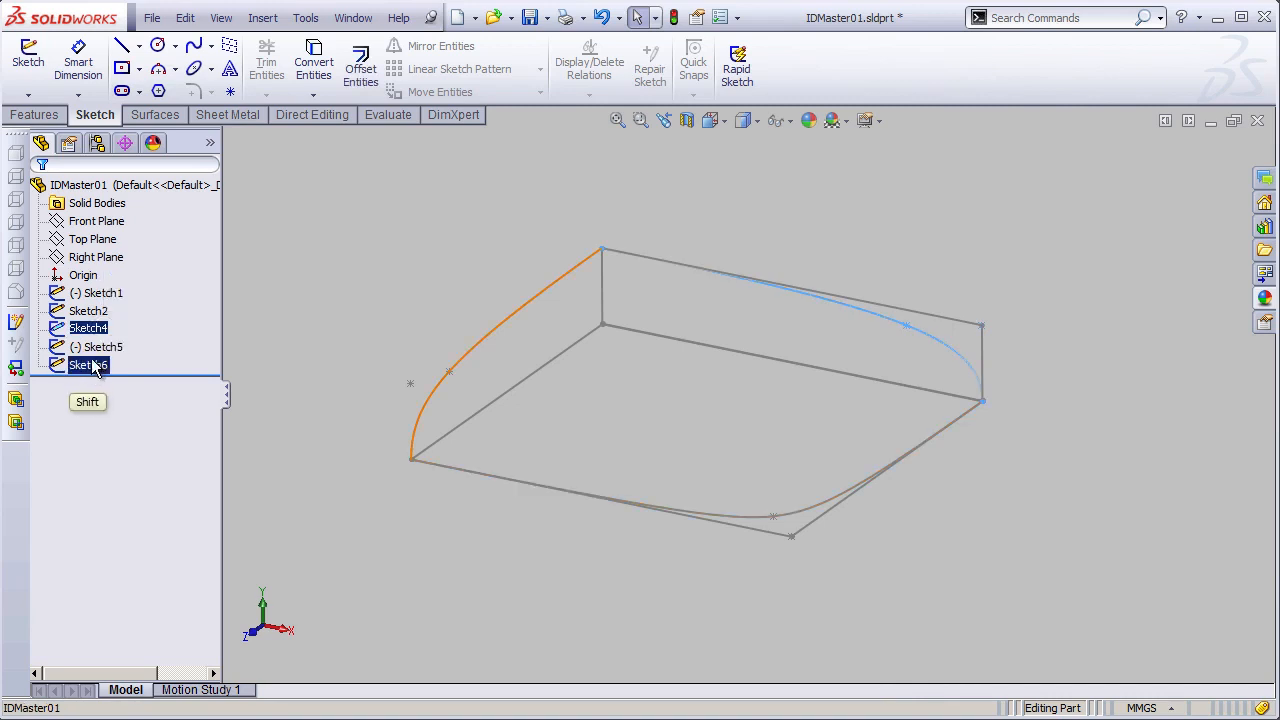
# - Hide Sketch4, Sketch5 and Sketch6, and start a sketch on the Front Plane
pyautogui.click(107, 327)
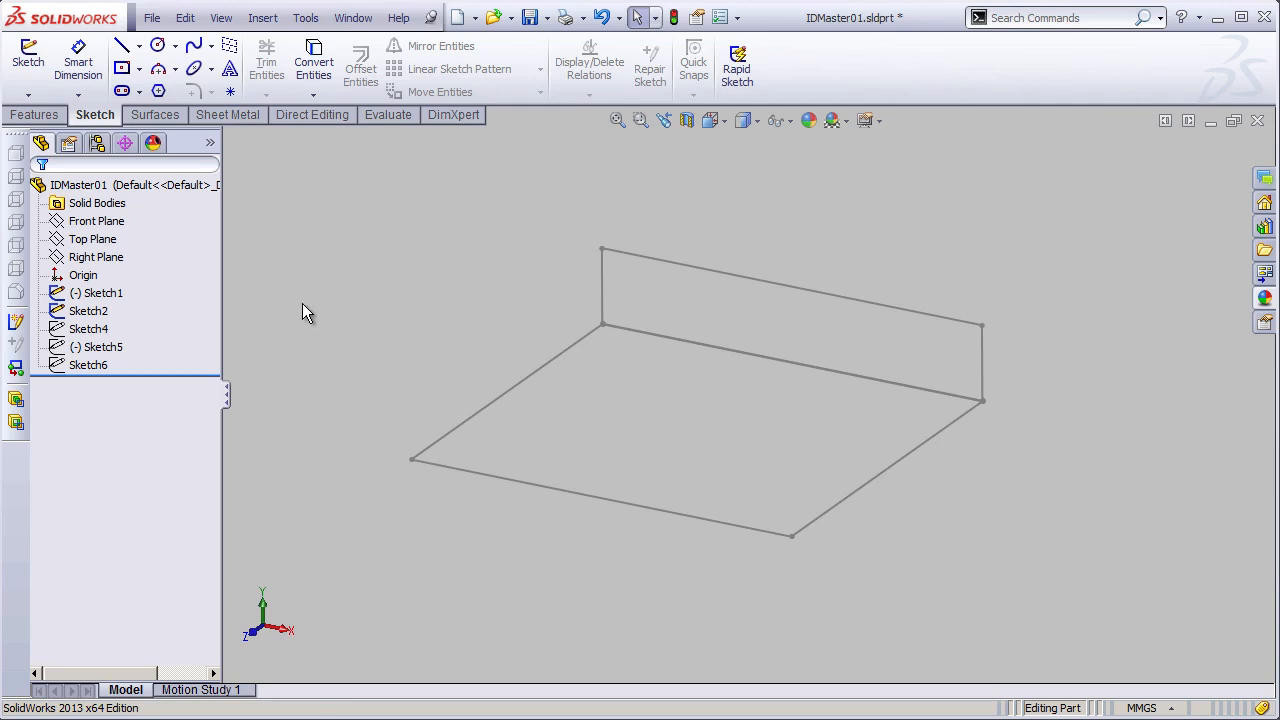
pyautogui.click(106, 220)
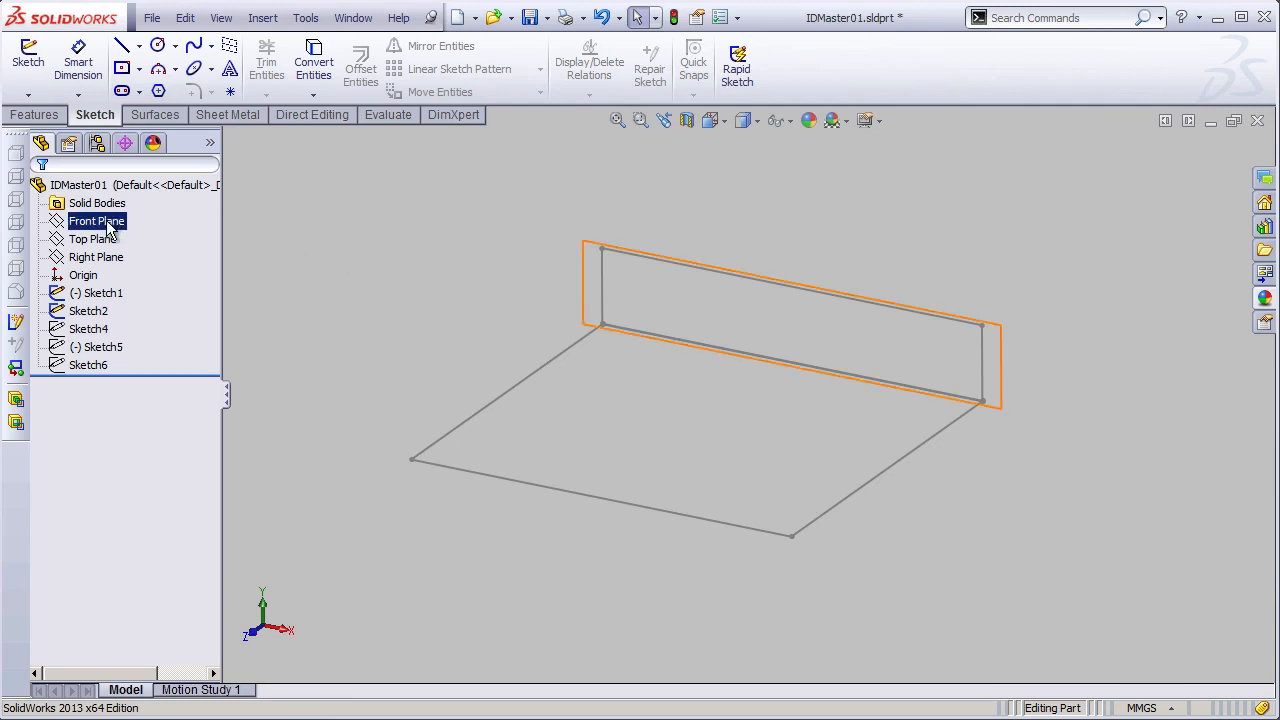
pyautogui.click(126, 187)
pyautogui.keyDown('shift'); pyautogui.moveTo(834, 426); pyautogui.dragTo(823, 413, button='middle'); pyautogui.keyUp('shift')
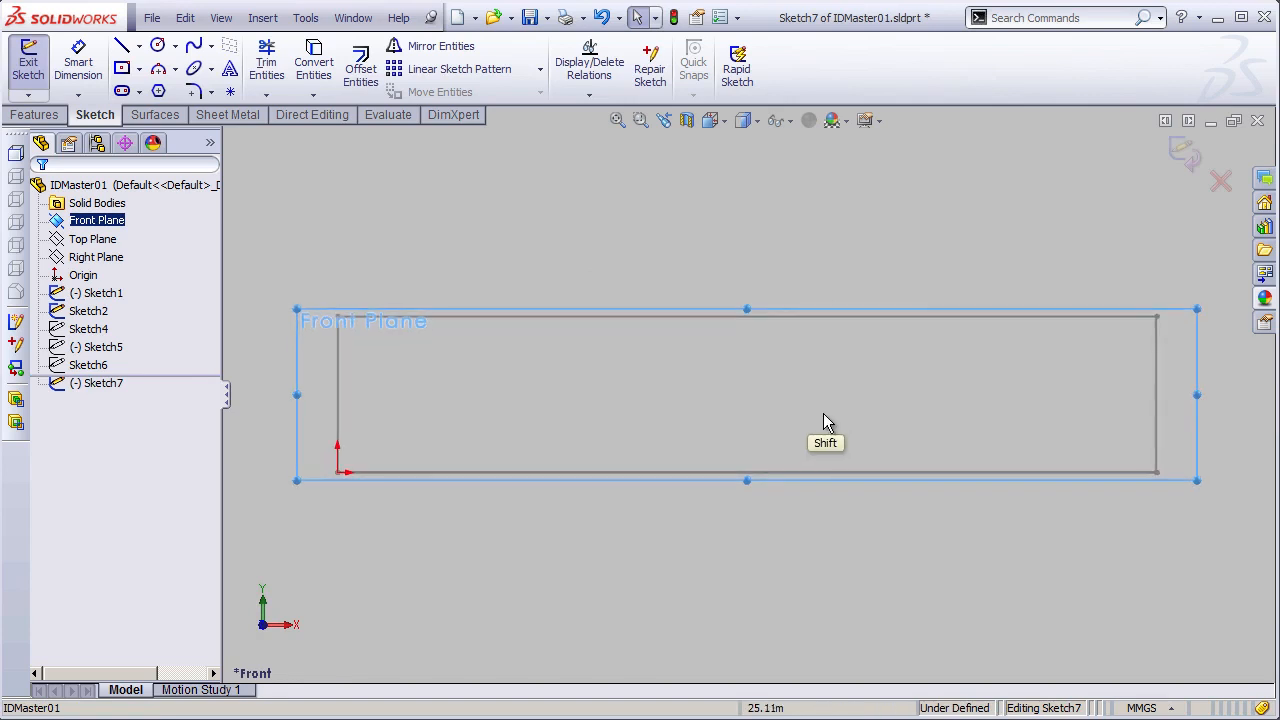
pyautogui.click(565, 285)
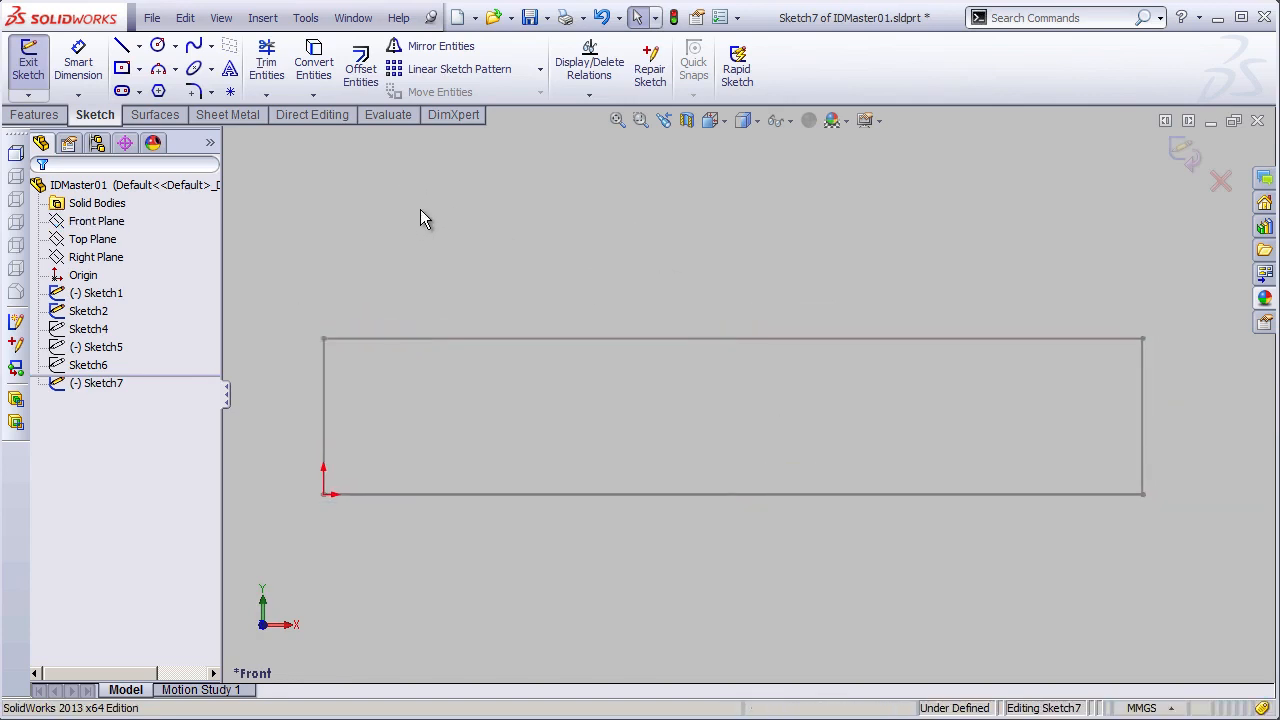
# - Draw a two-point spline from the rectangle's upper-left corner to its lower-right corner
pyautogui.click(196, 50)
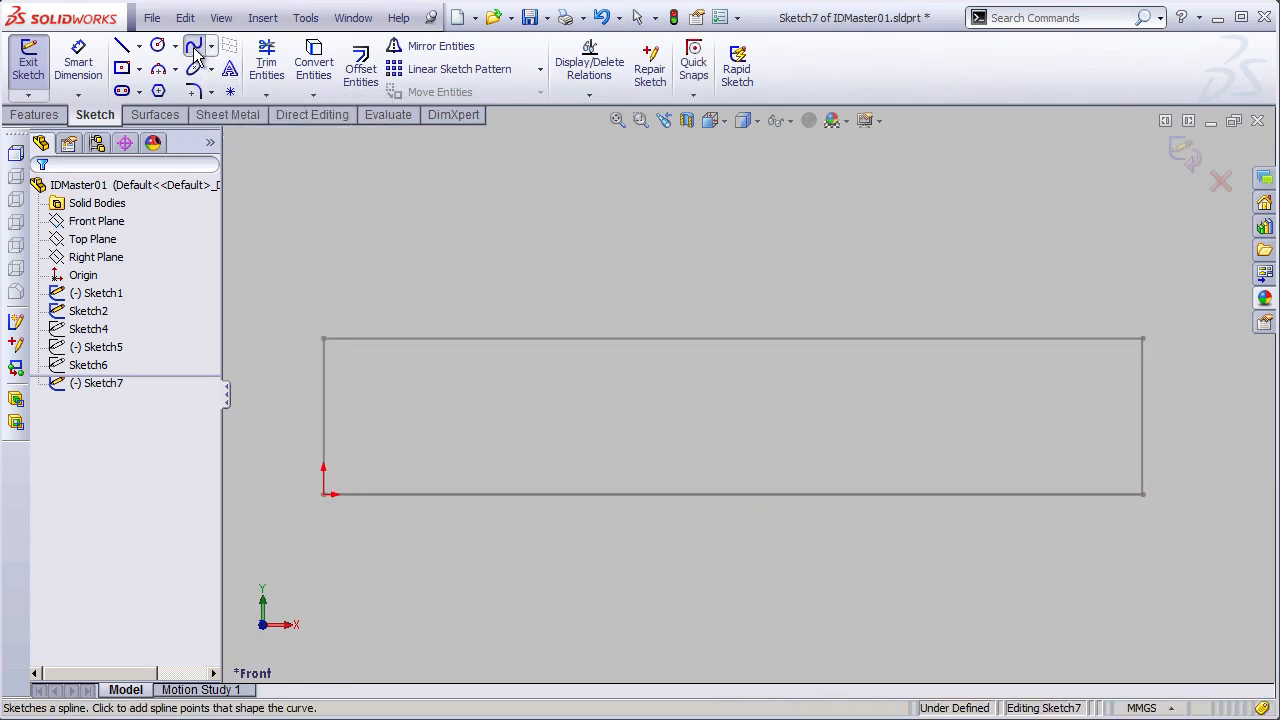
pyautogui.click(323, 339)
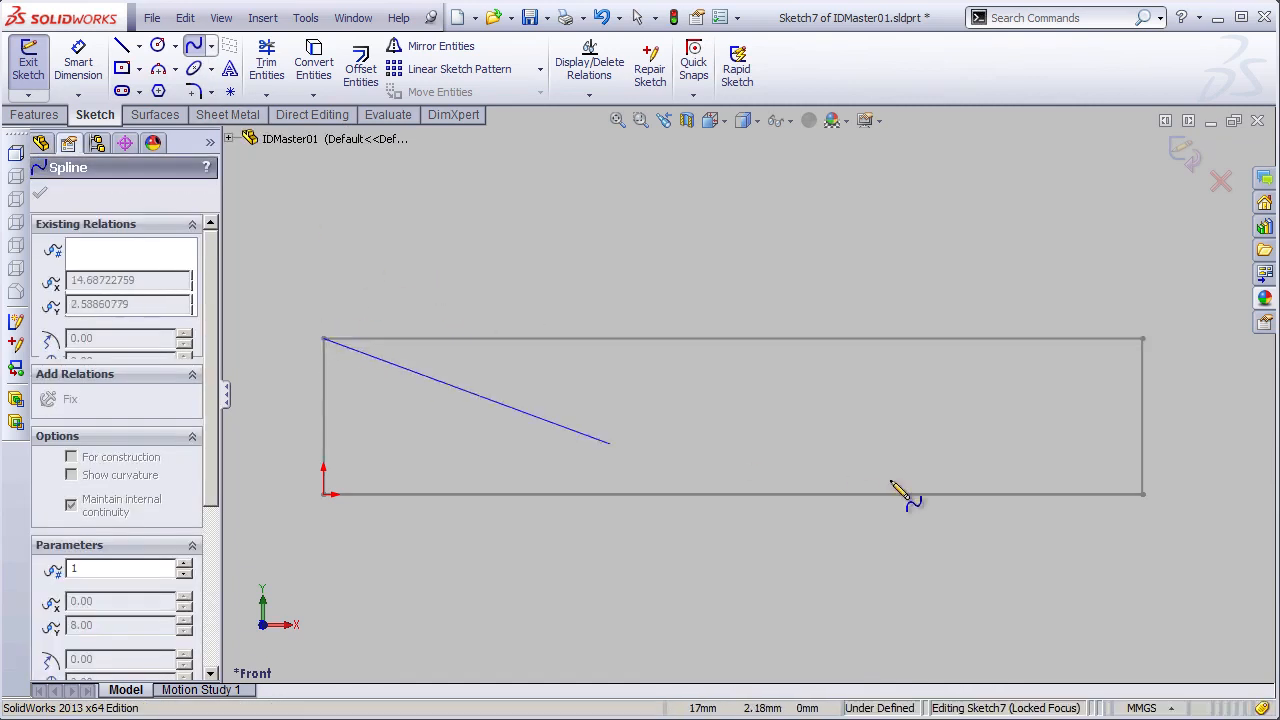
pyautogui.click(1143, 494)
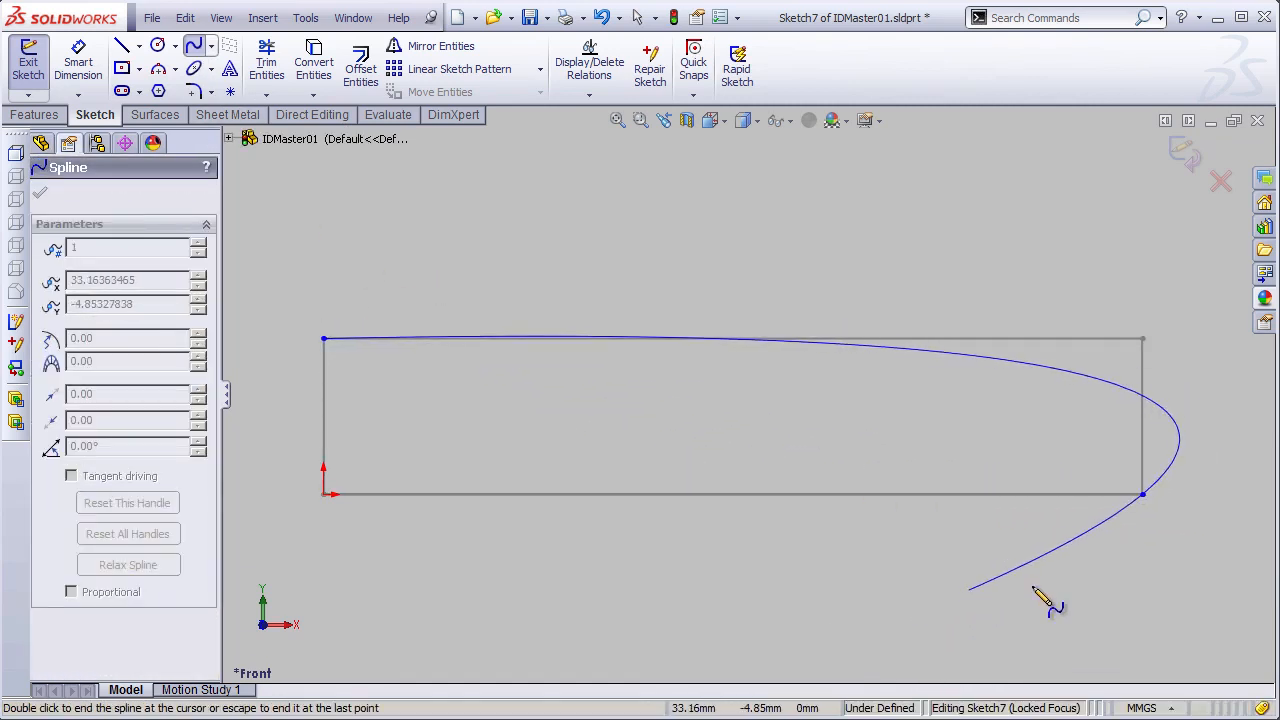
pyautogui.doubleClick(1156, 515)
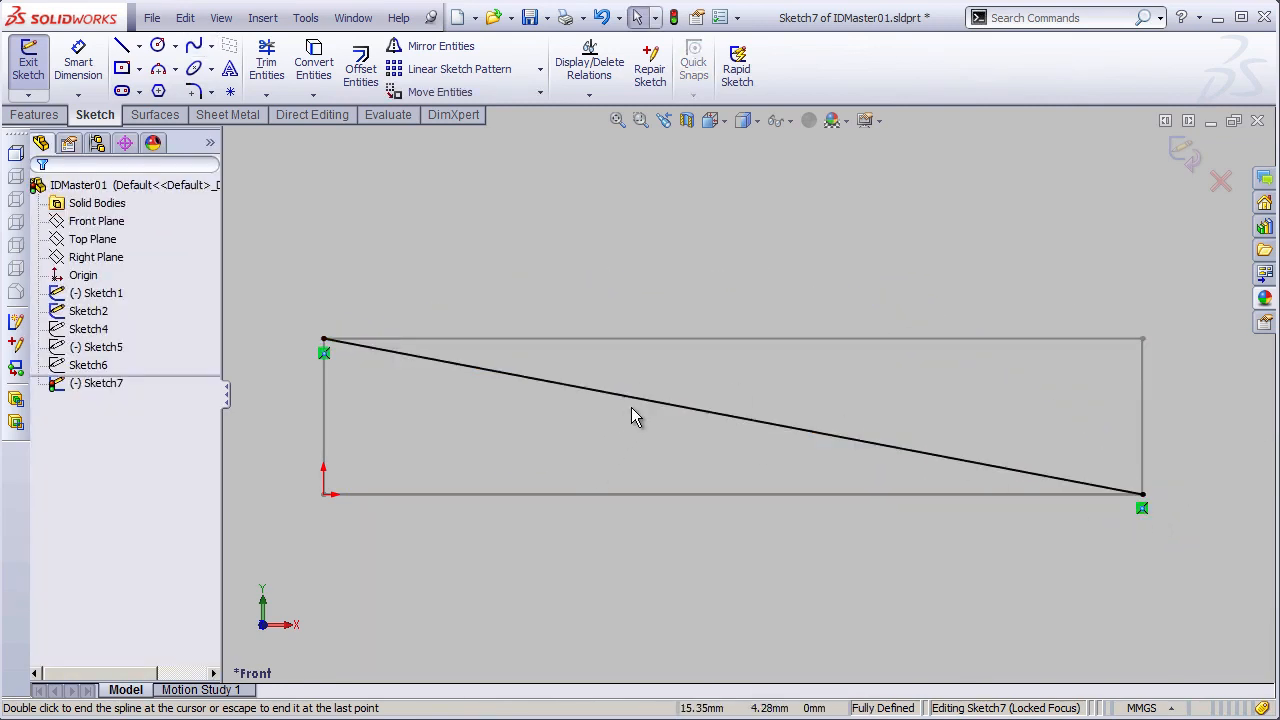
# - Make the spline's start tangent handle horizontal and its end tangent handle vertical
pyautogui.click(687, 410)
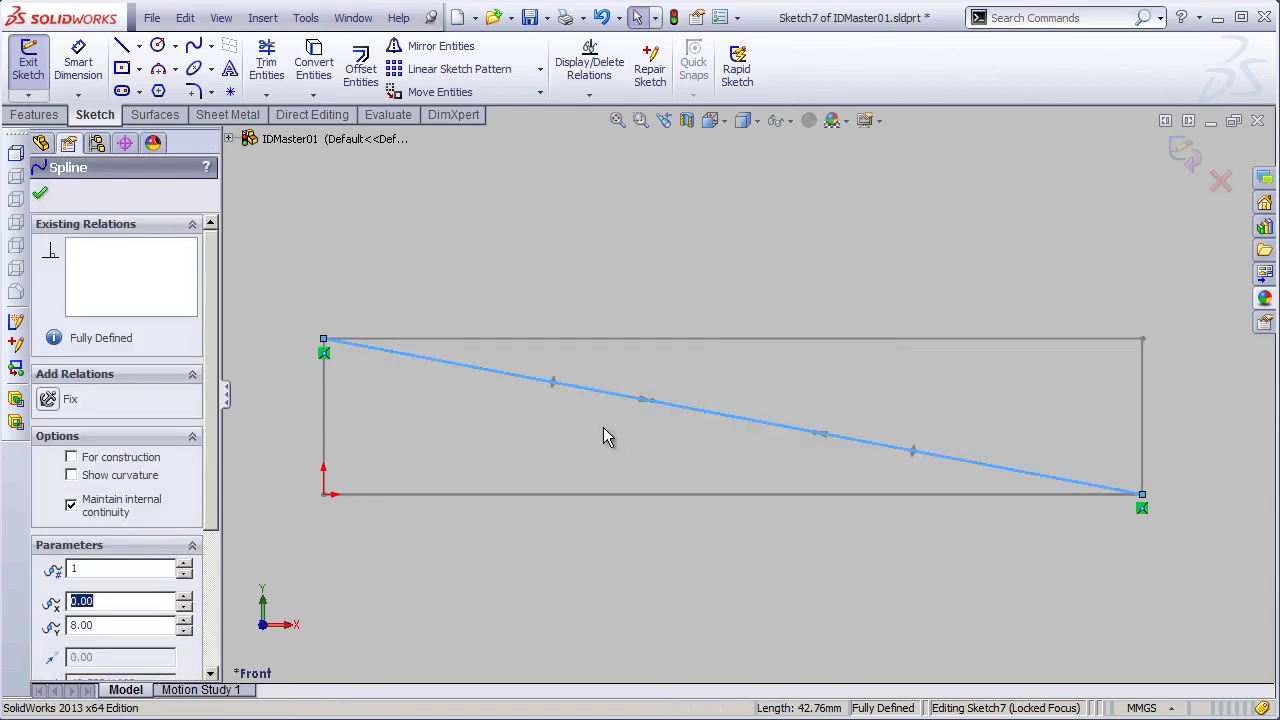
pyautogui.rightClick(556, 387)
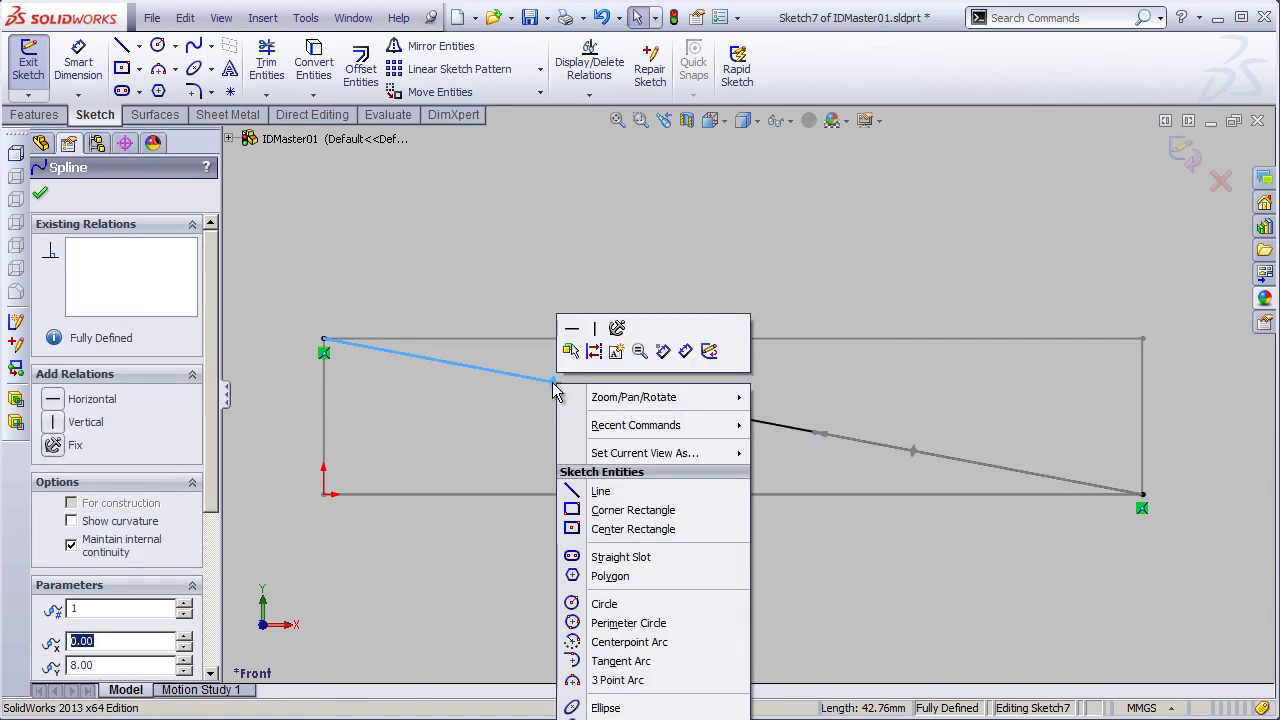
pyautogui.click(572, 333)
pyautogui.click(632, 440)
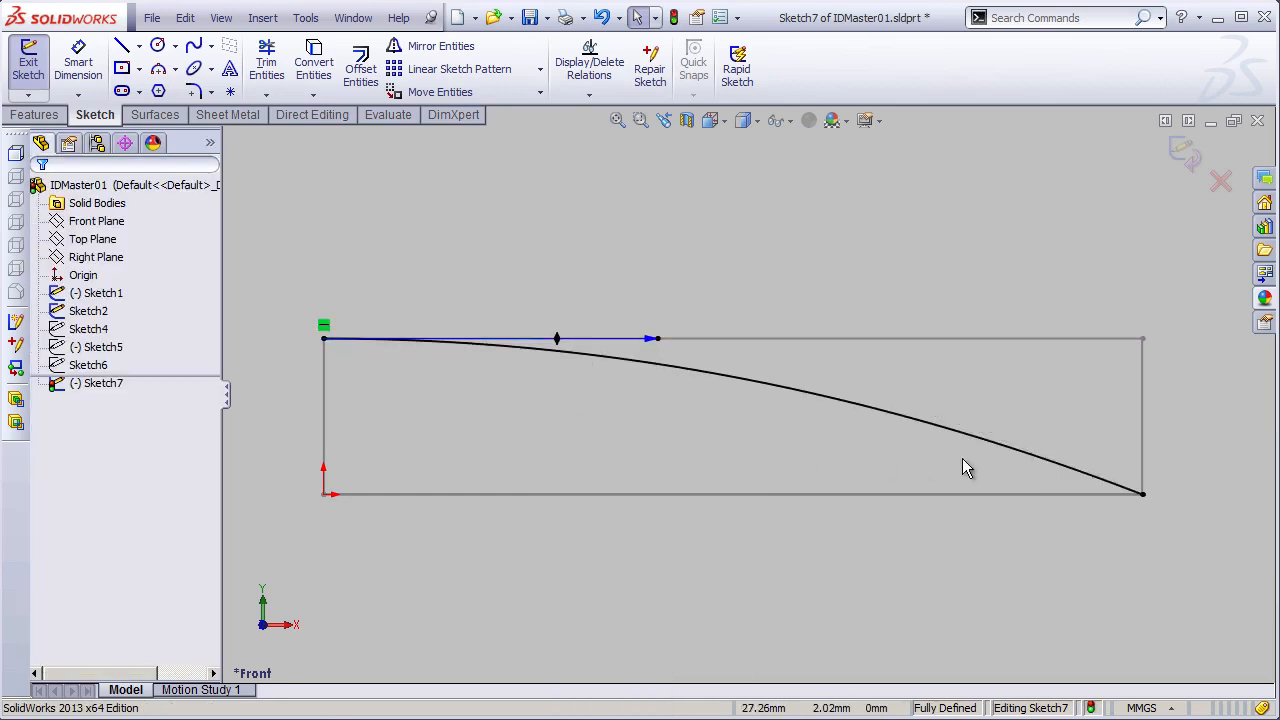
pyautogui.click(1003, 450)
pyautogui.rightClick(993, 439)
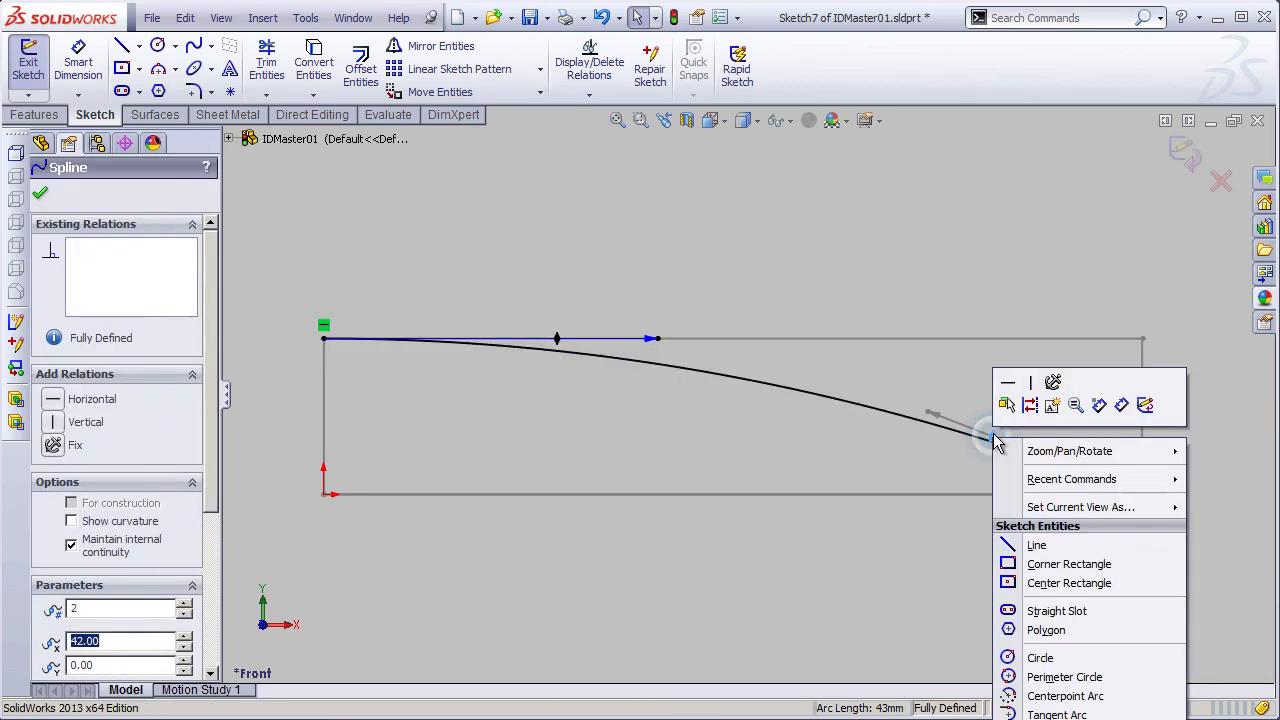
pyautogui.click(1032, 388)
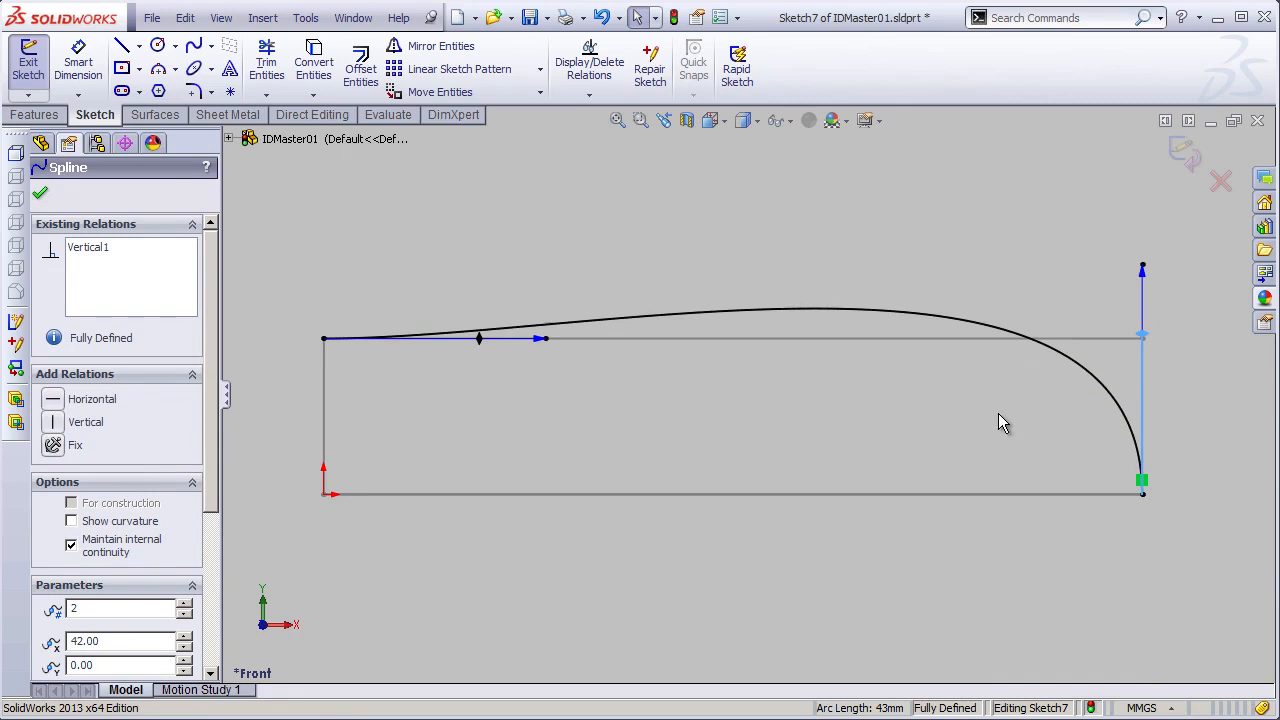
# - Shorten the vertical end handle and lengthen the horizontal start handle so the spline stays inside the rectangle
pyautogui.moveTo(1143, 271); pyautogui.dragTo(900, 355)
pyautogui.moveTo(537, 345); pyautogui.dragTo(811, 343)
pyautogui.click(722, 445)
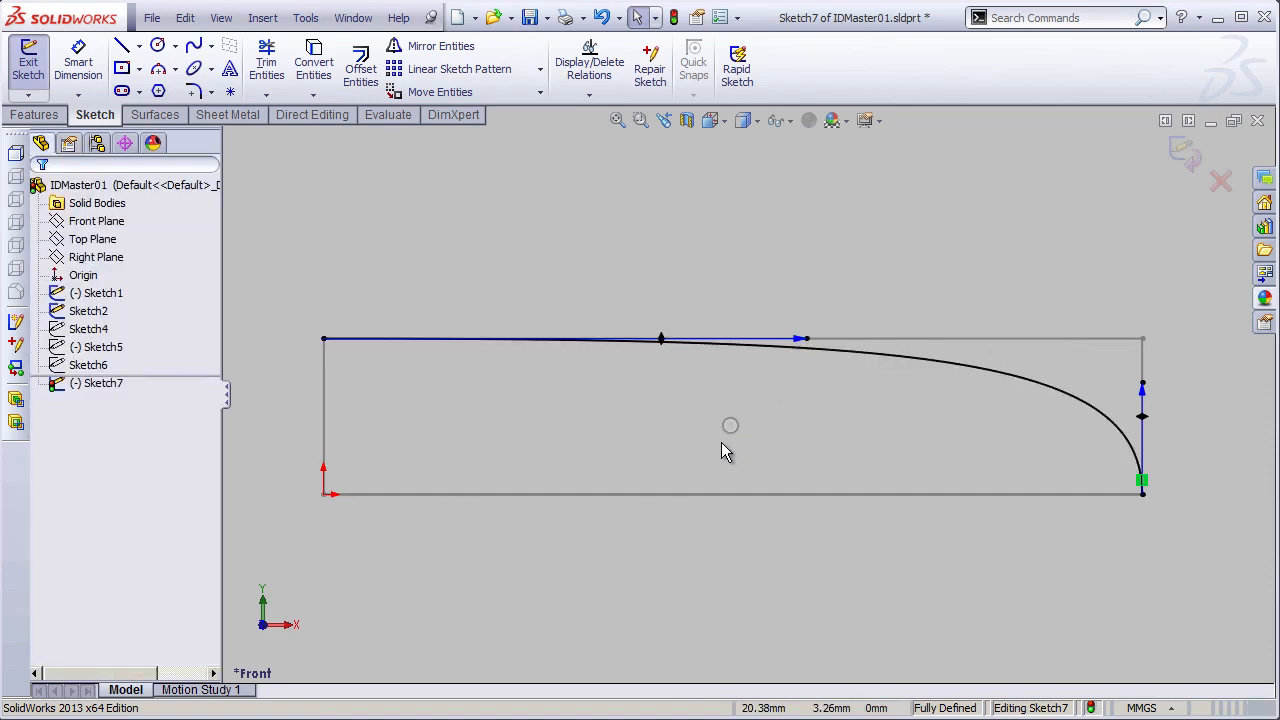
# - Add a curvature control to the spline and place it on the start point at the rectangle's upper-left corner
pyautogui.rightClick(786, 350)
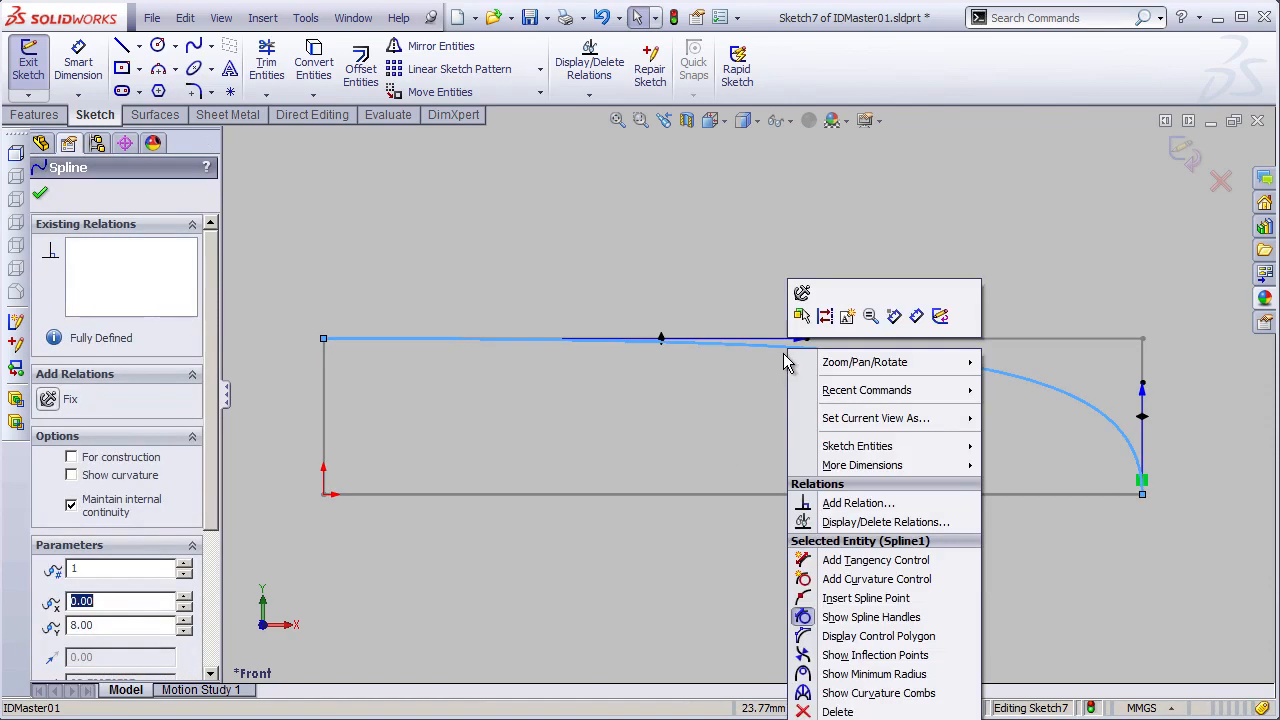
pyautogui.click(848, 582)
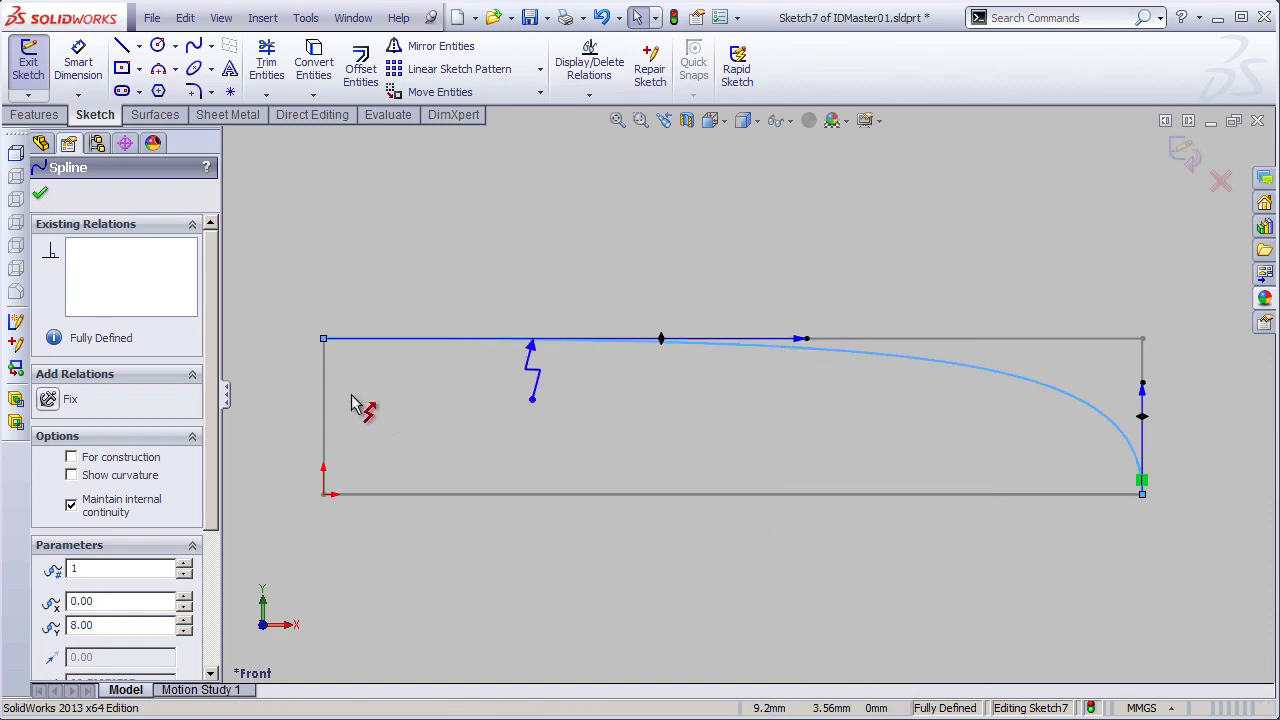
pyautogui.click(255, 406)
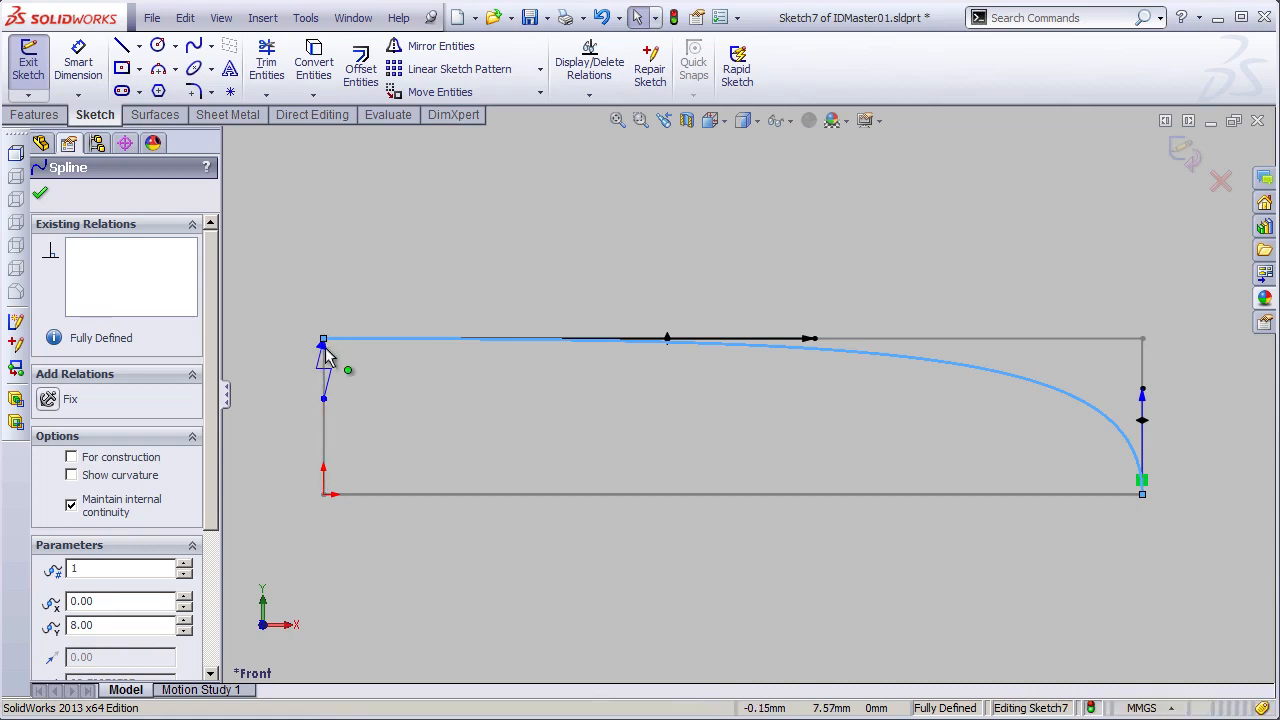
pyautogui.click(665, 413)
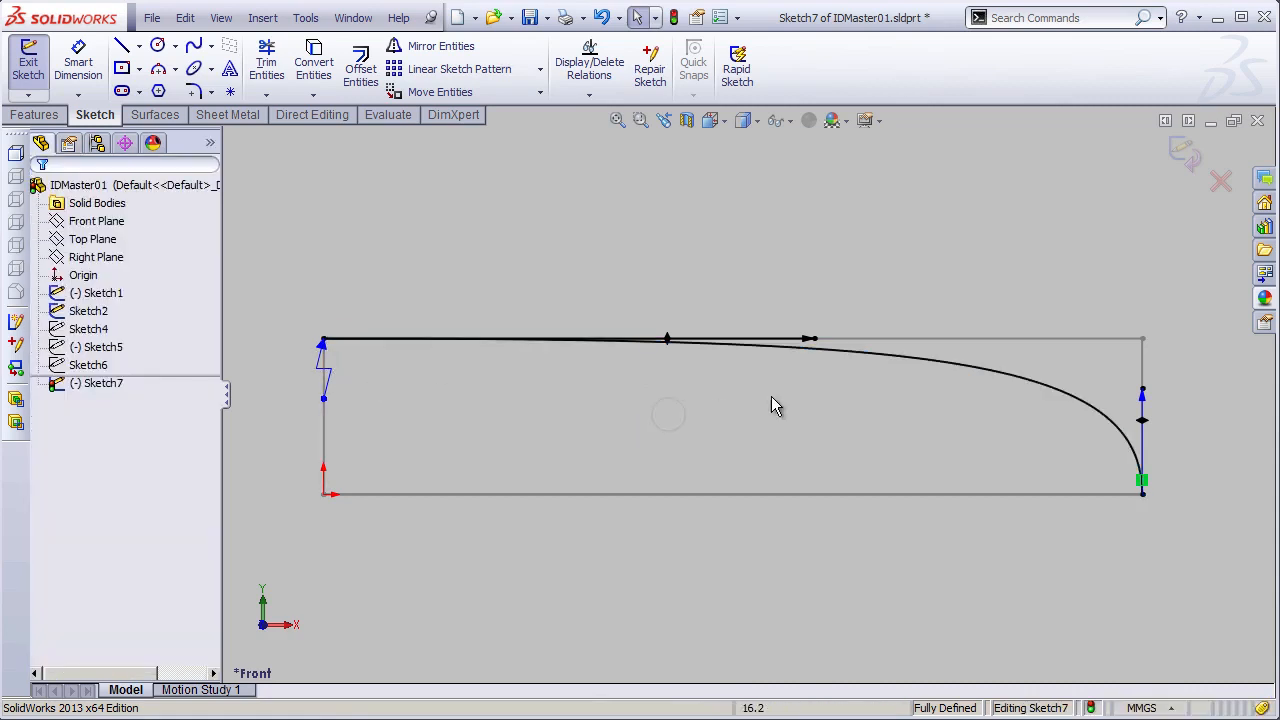
# - Add a second curvature control to the spline and place it on the end point at the rectangle's lower-right corner
pyautogui.rightClick(857, 352)
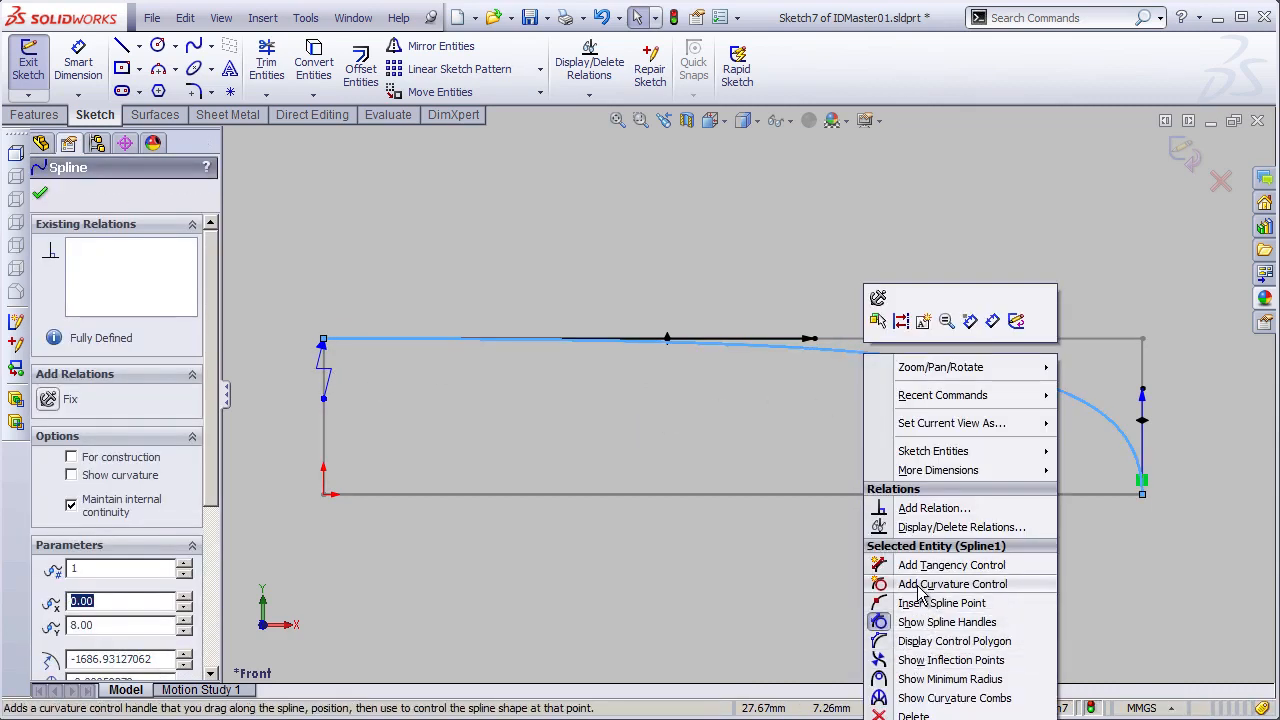
pyautogui.click(922, 586)
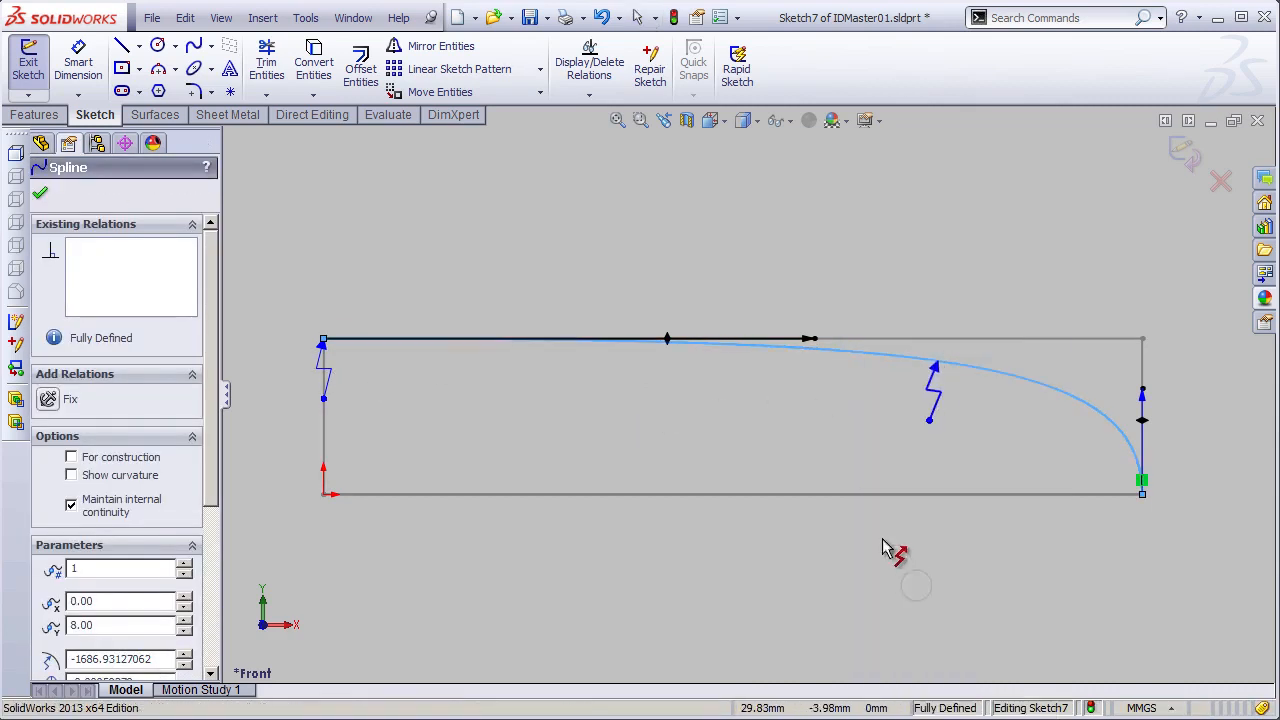
pyautogui.click(1119, 516)
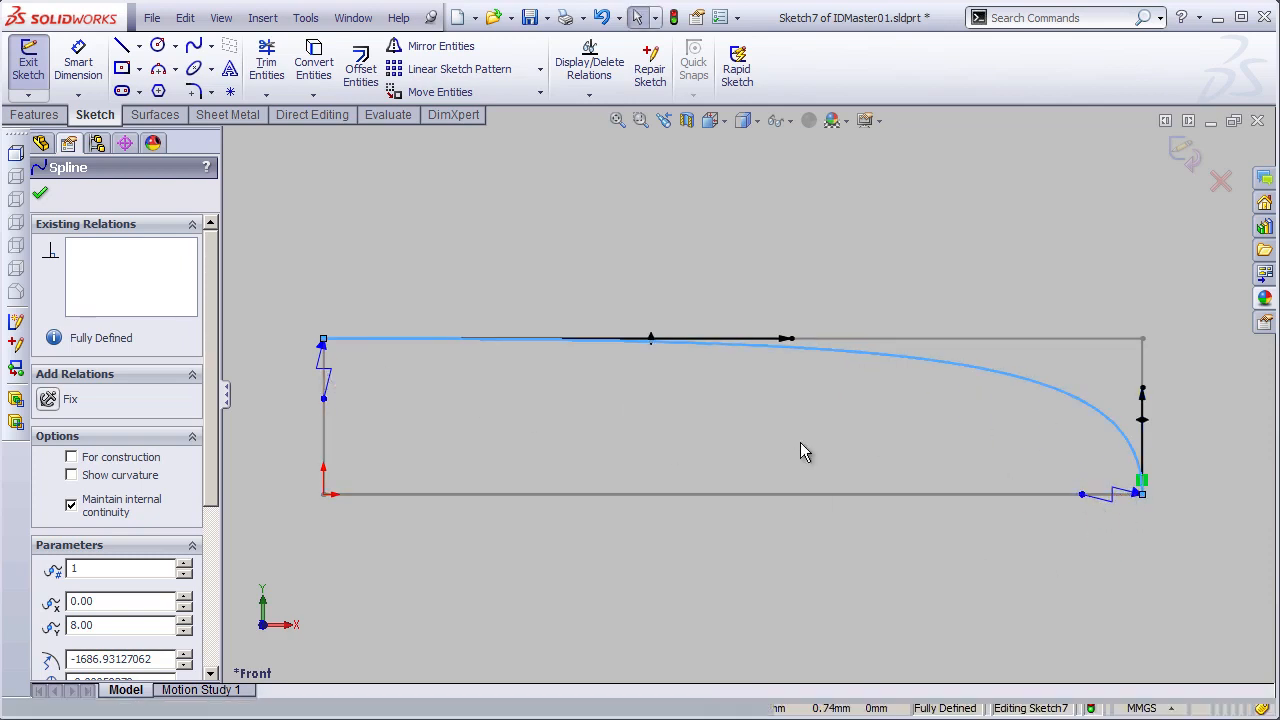
pyautogui.click(462, 405)
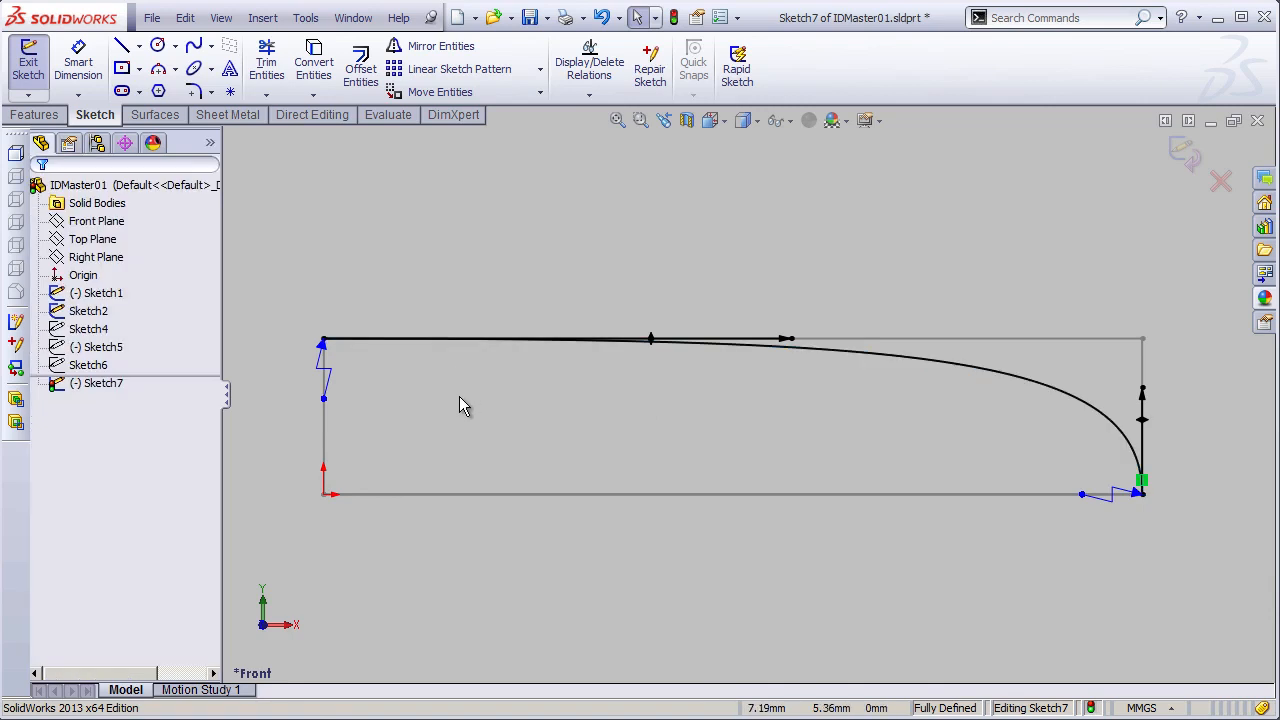
# - Set the radius of curvature at the spline's start point to 0
pyautogui.click(327, 402)
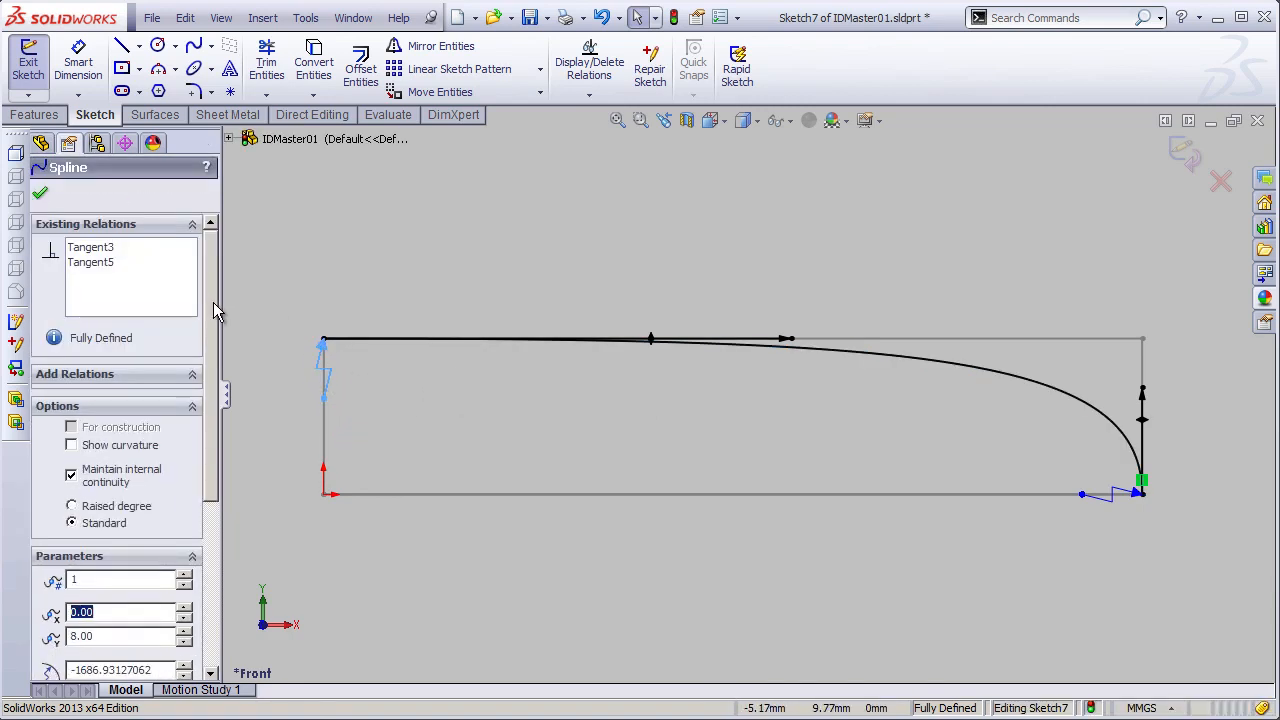
pyautogui.scroll(-5, 213, 305)
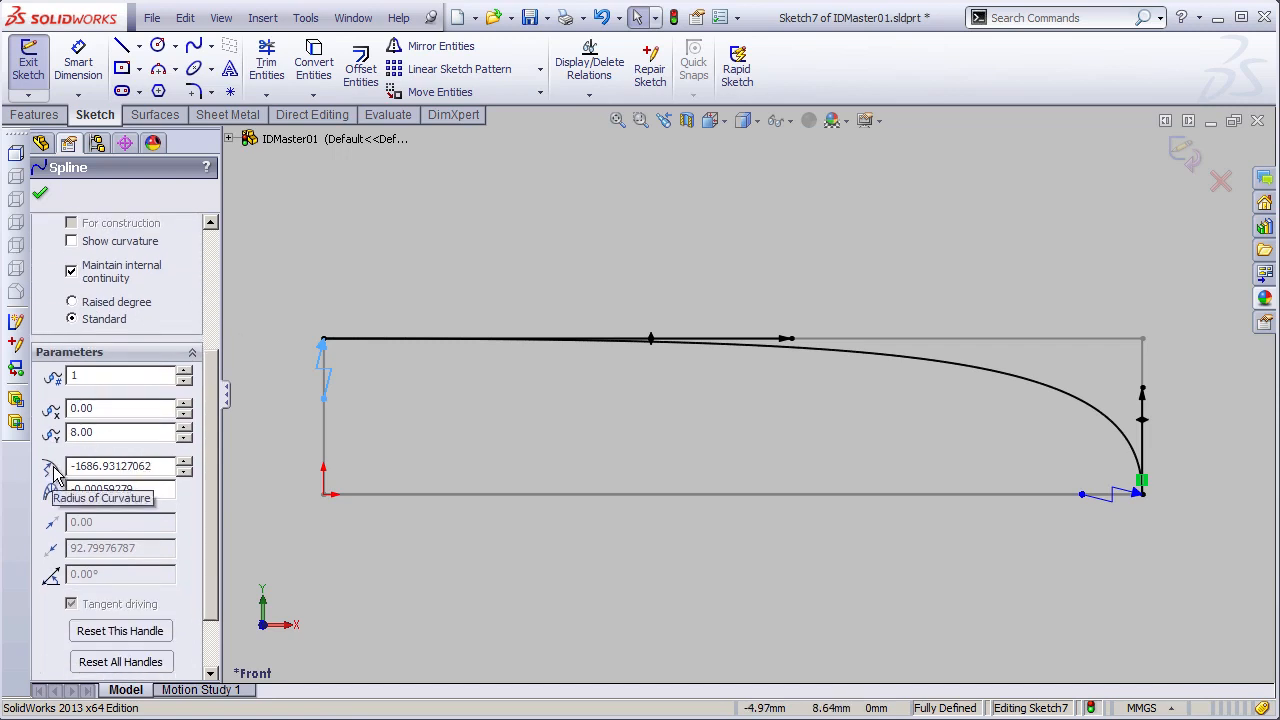
pyautogui.doubleClick(158, 469)
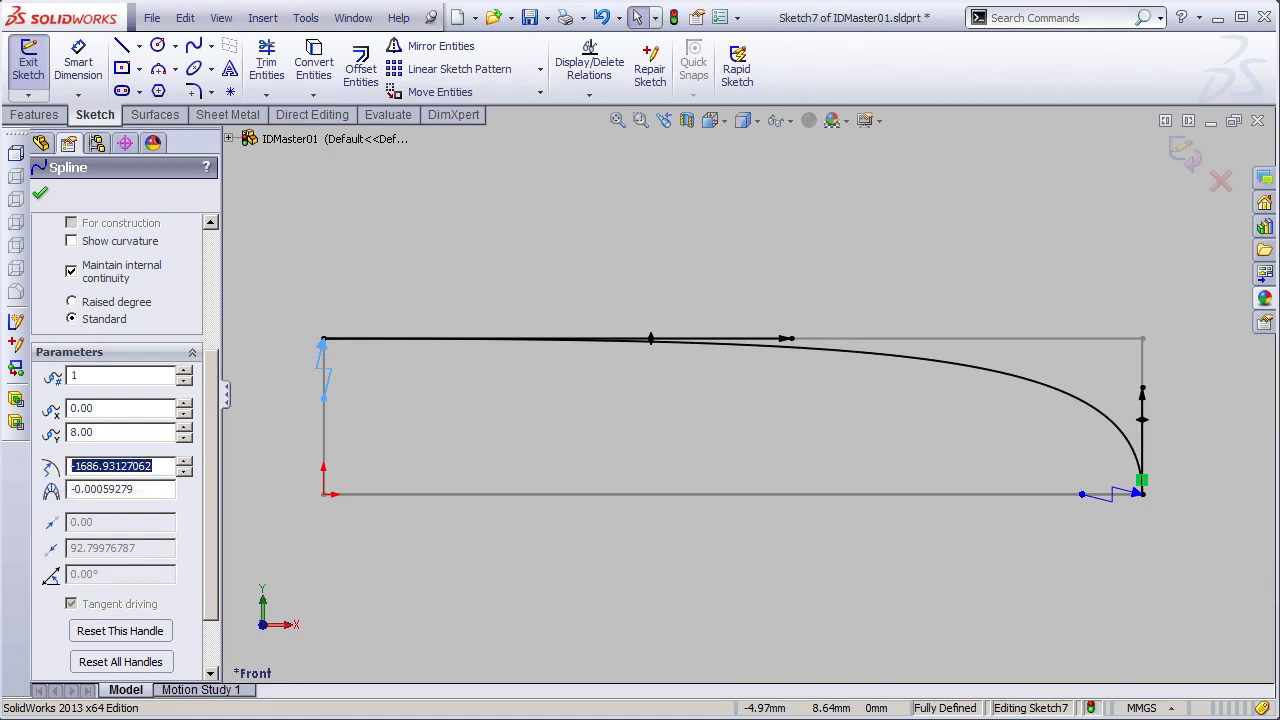
pyautogui.write('0')
pyautogui.press('Return')
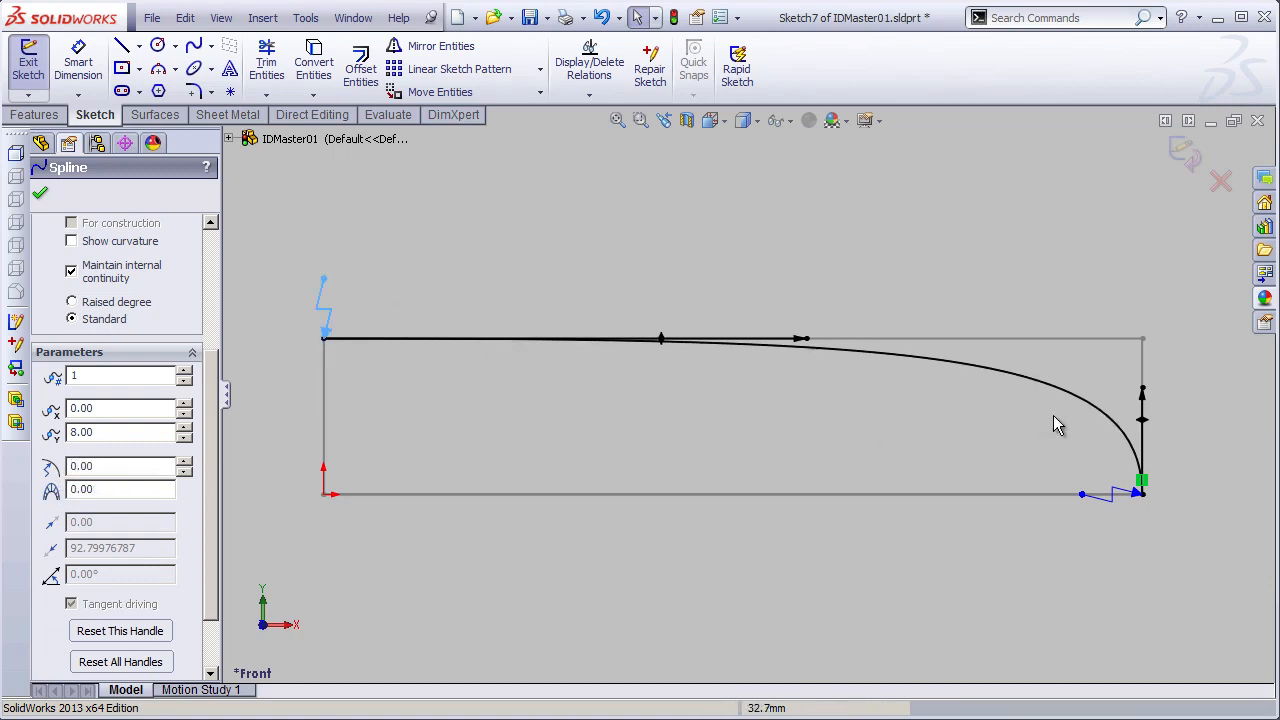
# - Set the radius of curvature at the spline's end point to 0
pyautogui.click(1083, 496)
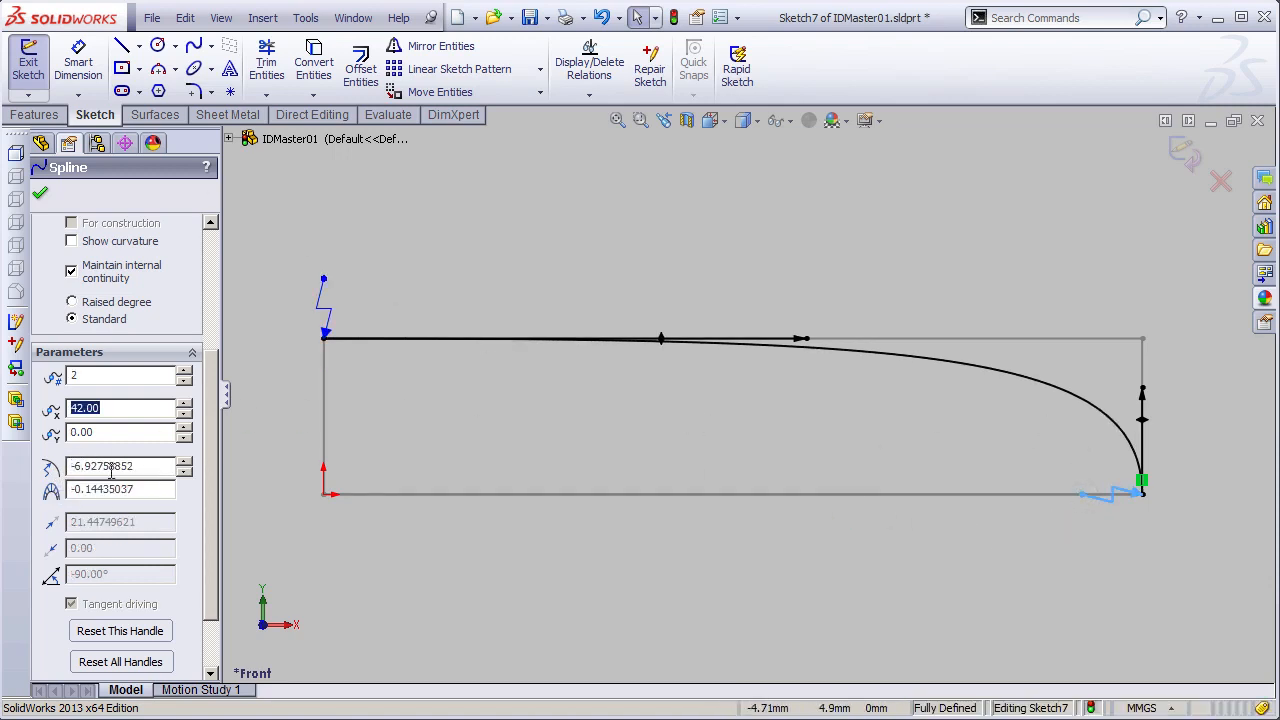
pyautogui.doubleClick(155, 469)
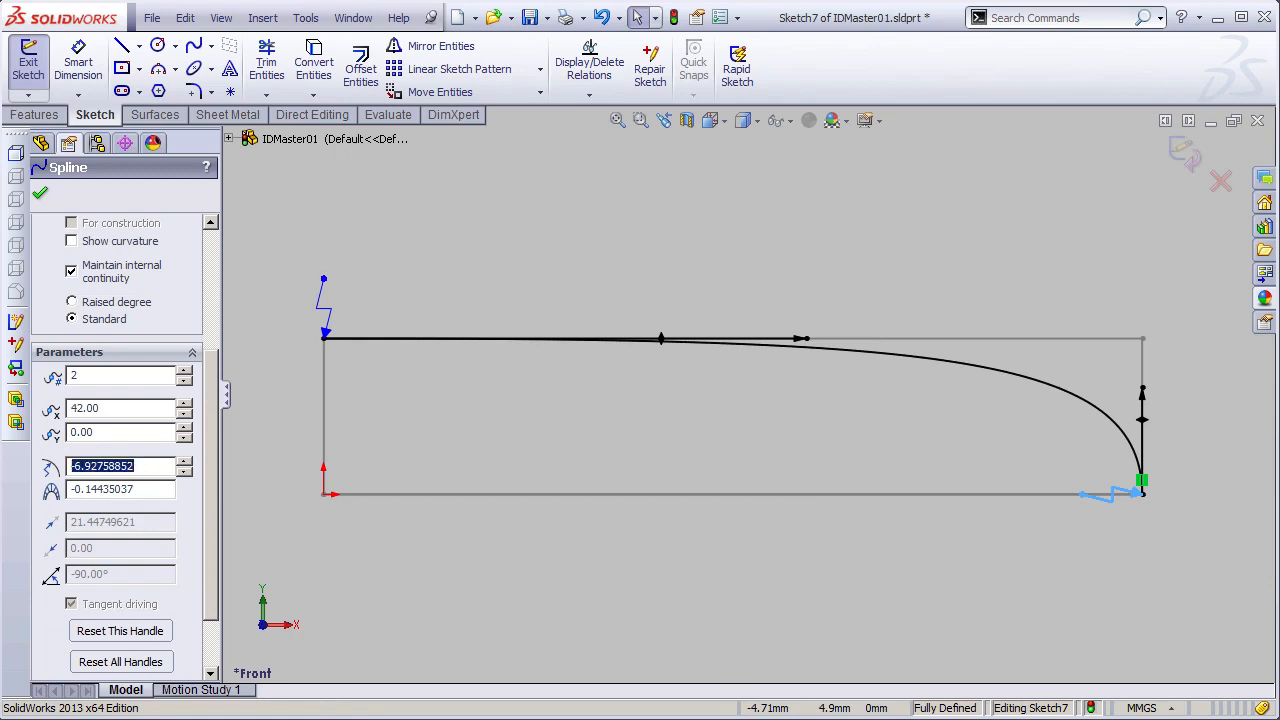
pyautogui.write('0')
pyautogui.press('Return')
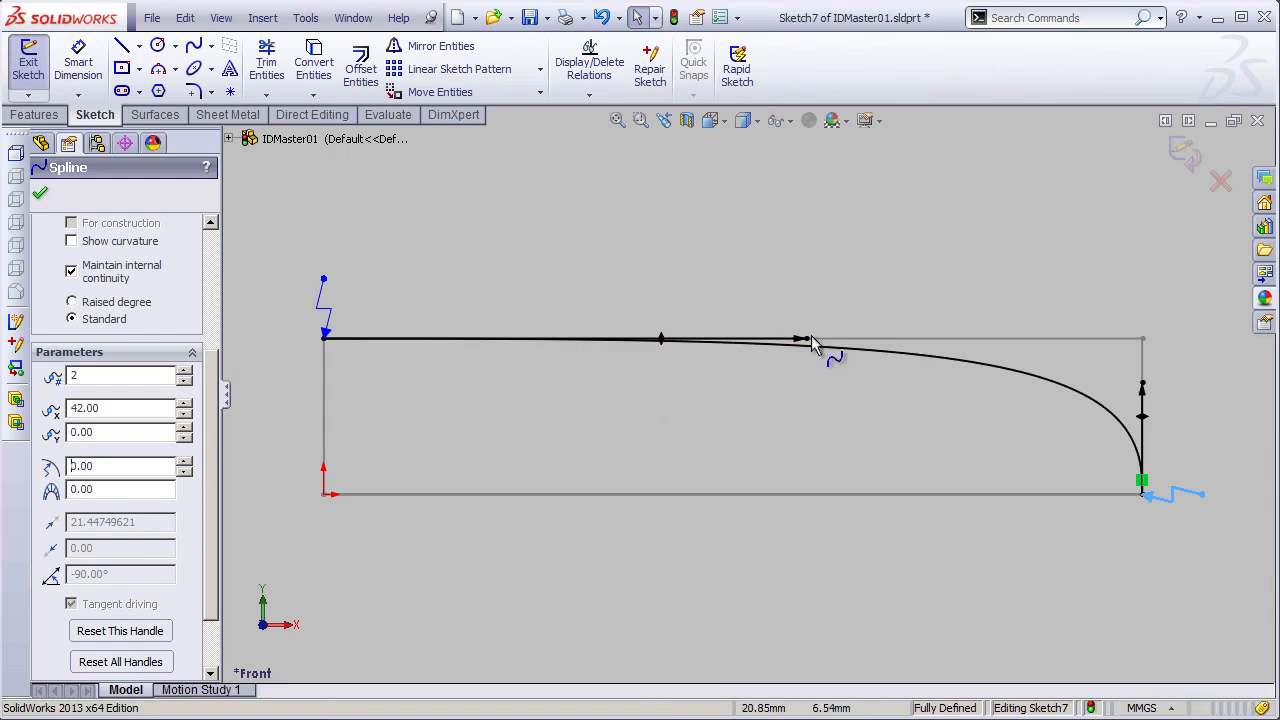
# - Fine-tune the length of the spline's horizontal start handle and exit the sketch
pyautogui.click(808, 305)
pyautogui.moveTo(805, 337)
pyautogui.mouseDown()
pyautogui.moveTo(887, 328)
pyautogui.moveTo(723, 334)
pyautogui.moveTo(829, 346)
pyautogui.moveTo(809, 341)
pyautogui.mouseUp()
pyautogui.click(771, 286)
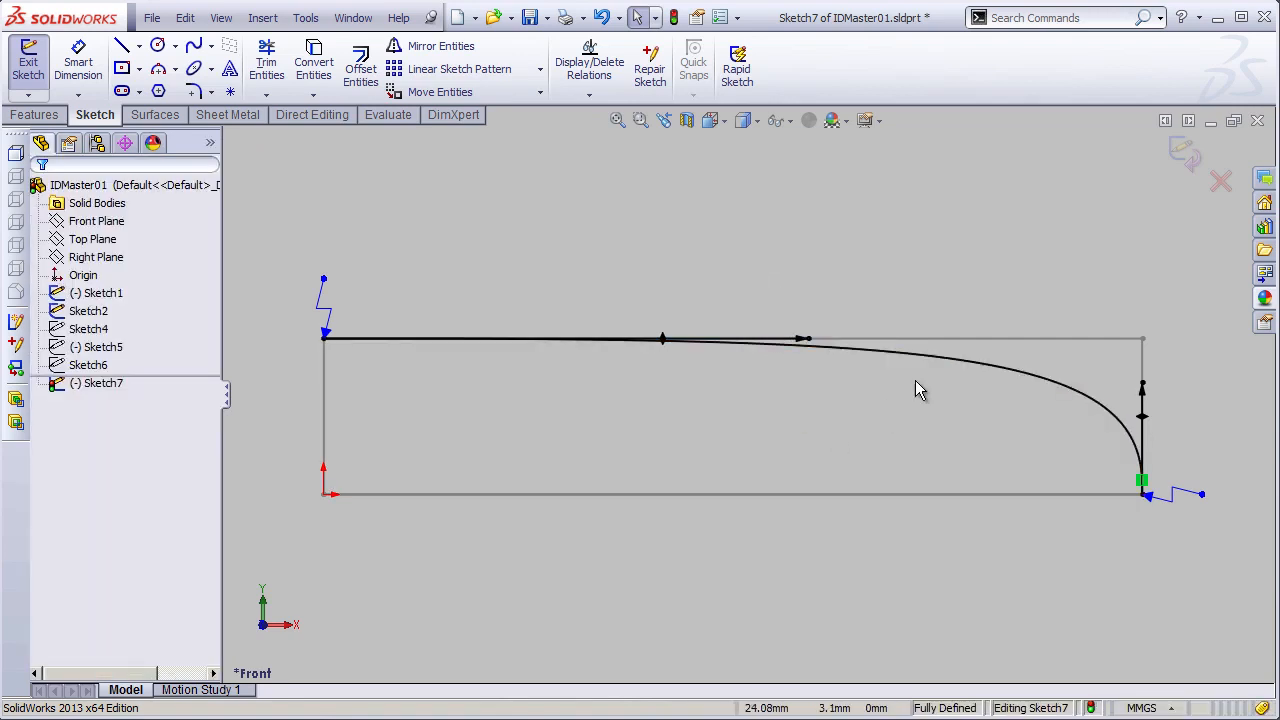
pyautogui.moveTo(972, 317)
pyautogui.keyDown('shift'); pyautogui.mouseDown(button='middle')
pyautogui.moveTo(969, 346)
pyautogui.moveTo(931, 334)
pyautogui.moveTo(880, 380)
pyautogui.mouseUp(button='middle'); pyautogui.keyUp('shift')
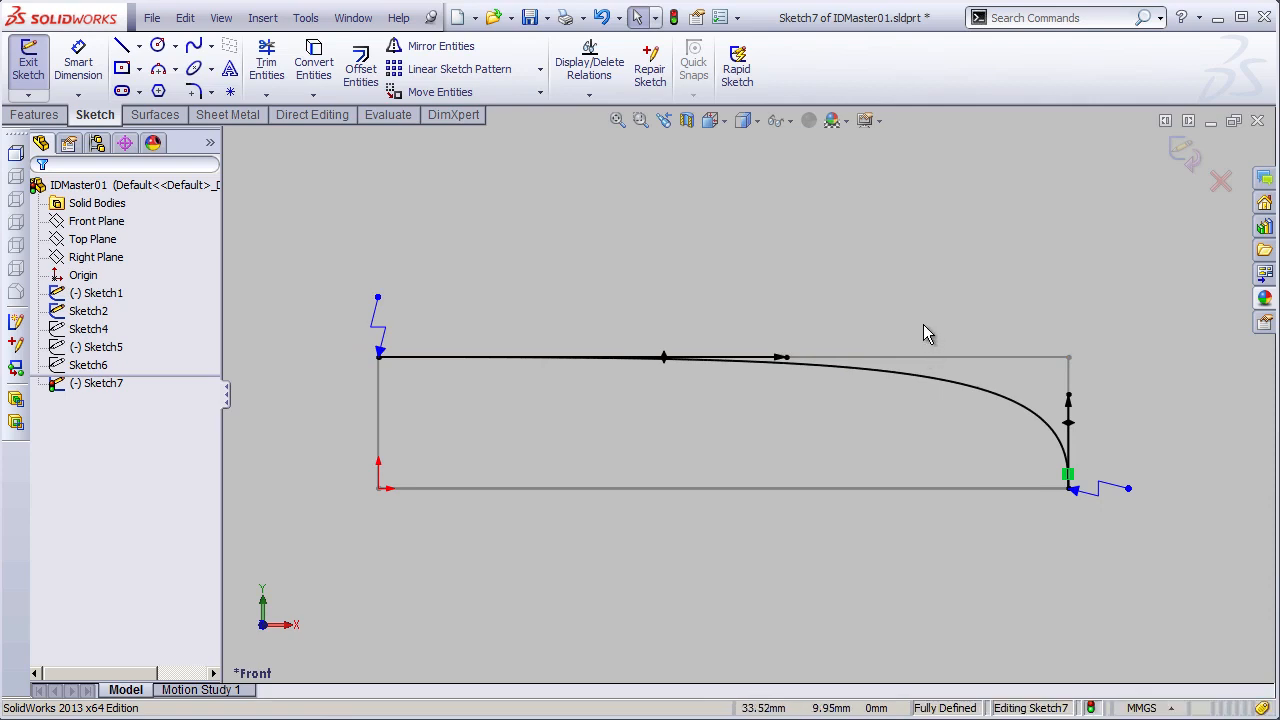
pyautogui.click(1185, 152)
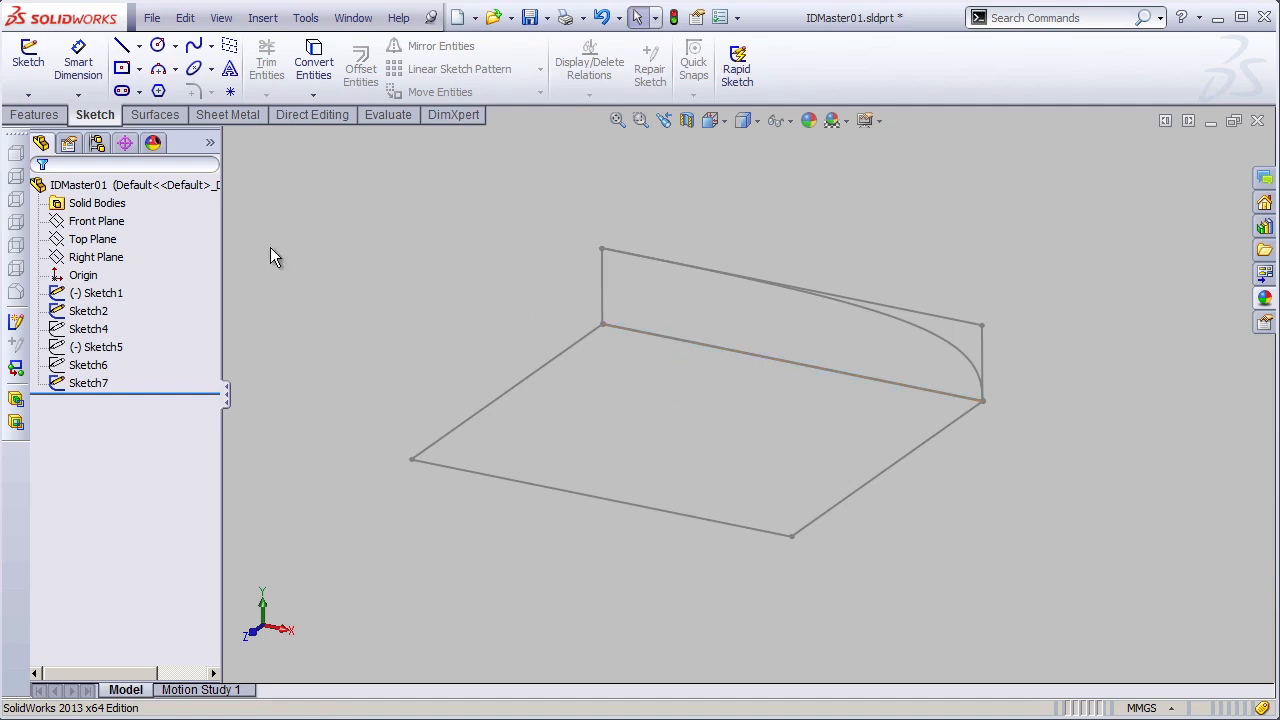
# - Start a sketch on the Top Plane
pyautogui.click(103, 240)
pyautogui.press('s')
pyautogui.keyDown('shift'); pyautogui.moveTo(862, 488); pyautogui.dragTo(850, 517, button='middle'); pyautogui.keyUp('shift')
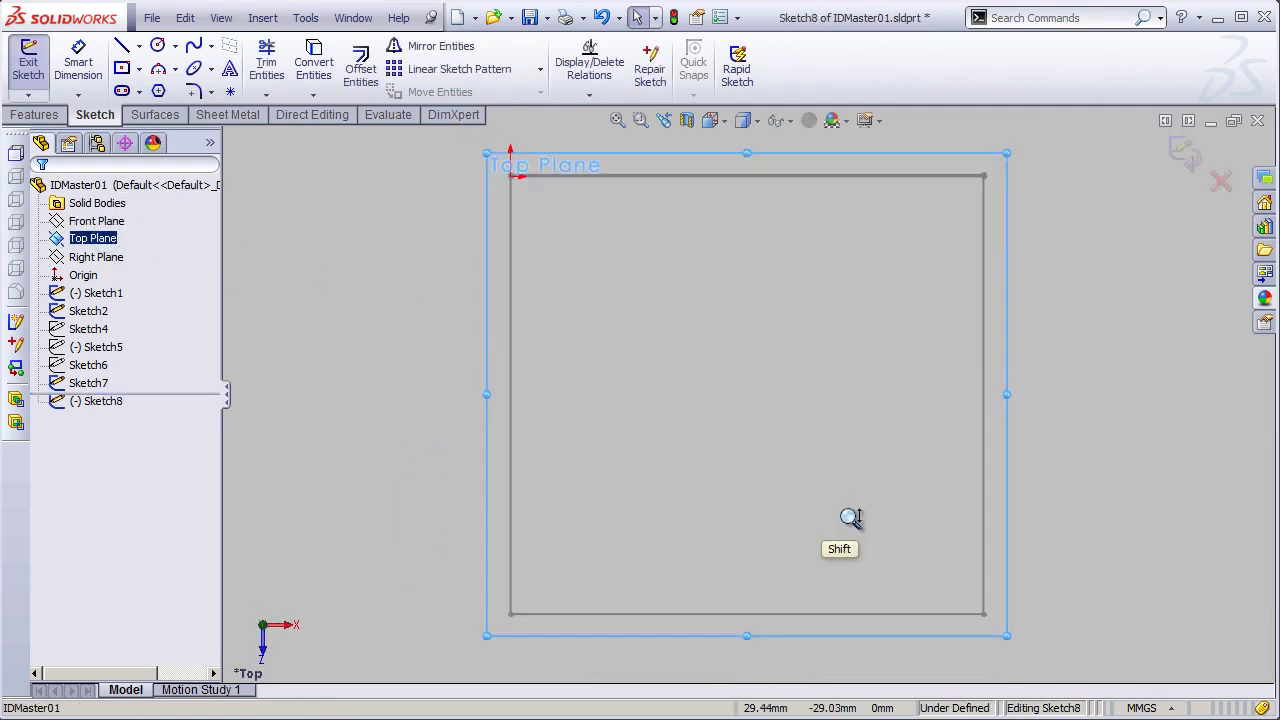
pyautogui.click(406, 334)
# - Draw a two-point spline across the layout rectangle, from the corner directly below the origin to the diagonally opposite corner
pyautogui.click(194, 45)
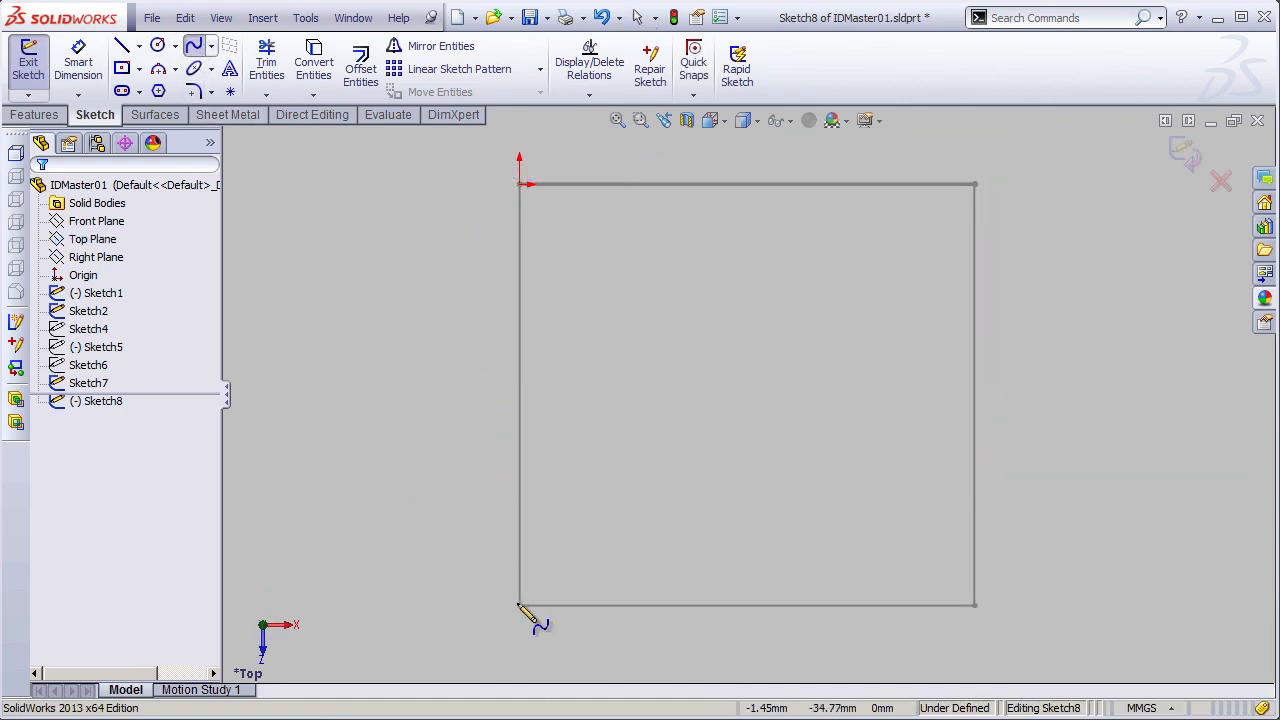
pyautogui.click(519, 604)
pyautogui.click(974, 184)
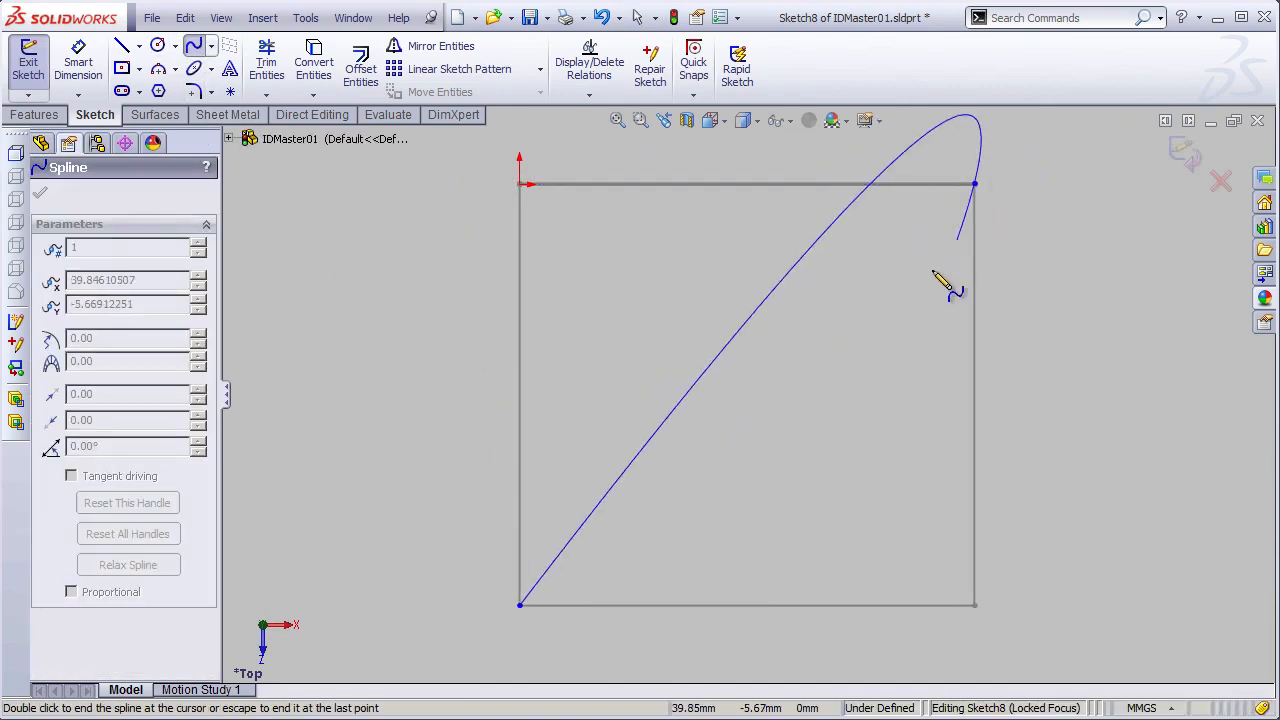
pyautogui.press('Escape')
# - Make the spline's end tangent handle vertical and its start tangent handle horizontal
pyautogui.click(836, 313)
pyautogui.click(848, 302)
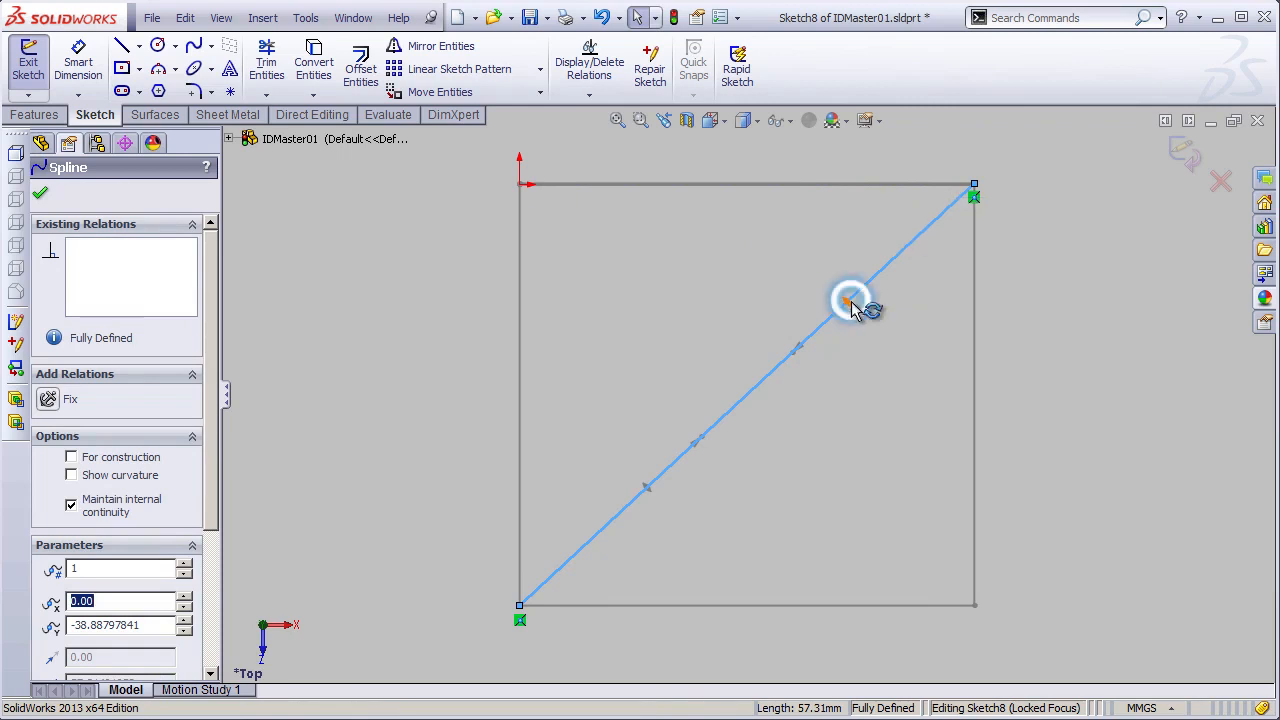
pyautogui.rightClick(851, 301)
pyautogui.click(886, 250)
pyautogui.rightClick(690, 562)
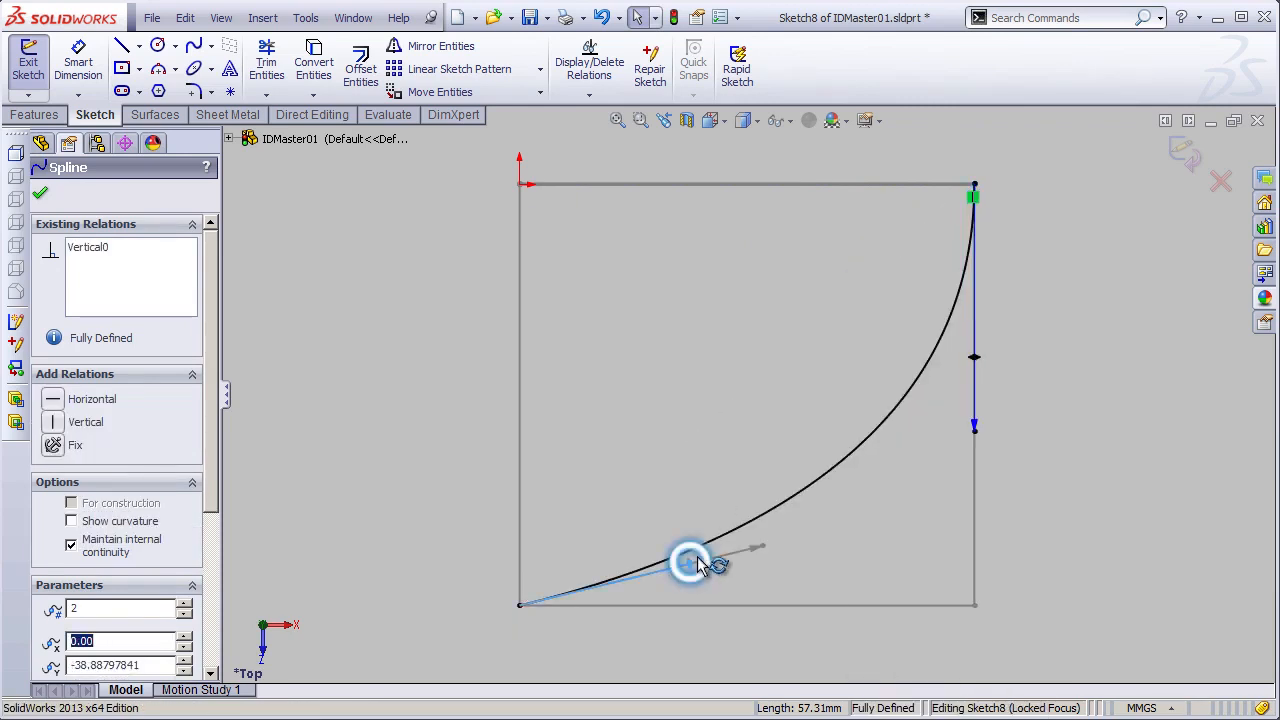
pyautogui.click(704, 424)
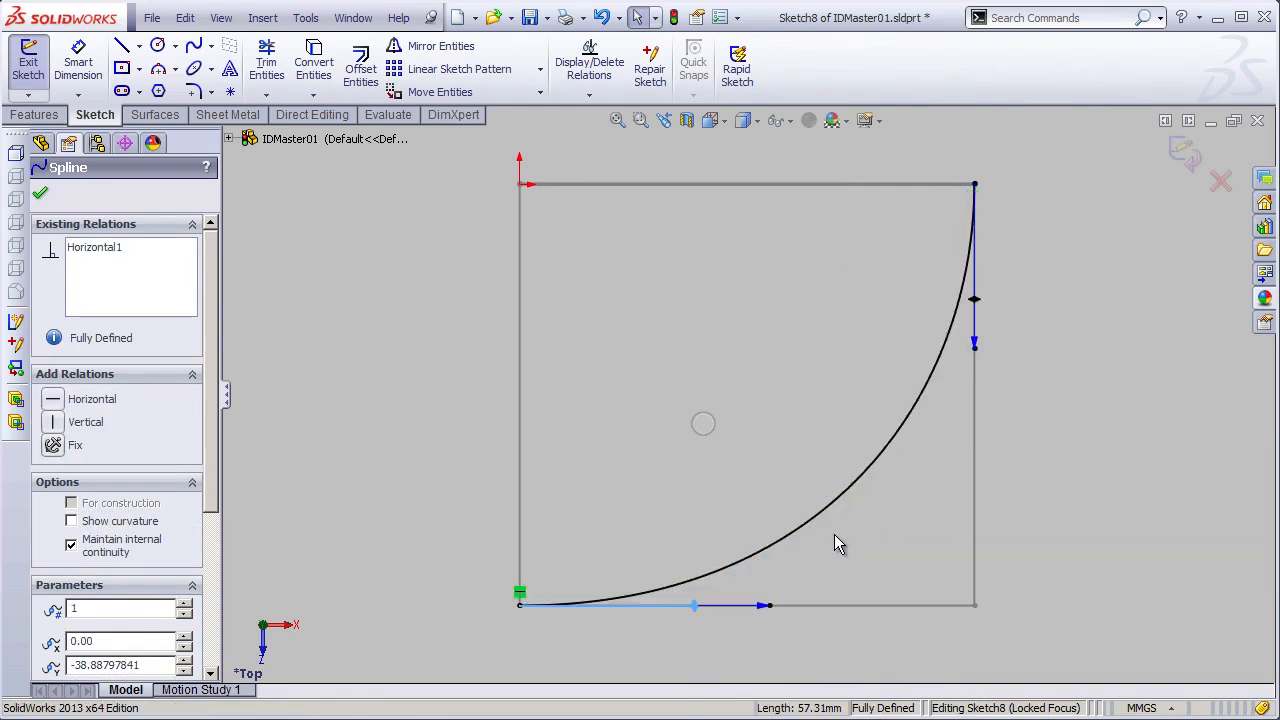
# - Add a curvature control at each of the spline's two endpoints
pyautogui.rightClick(944, 364)
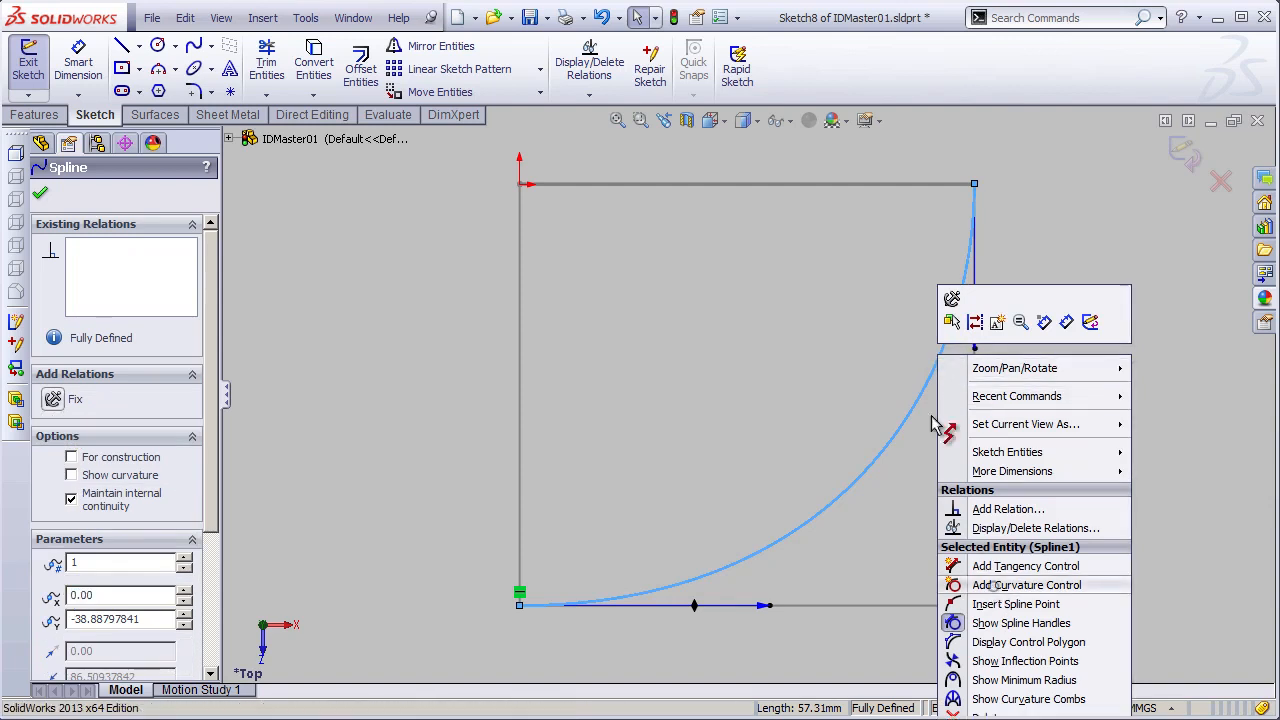
pyautogui.click(846, 158)
pyautogui.rightClick(919, 414)
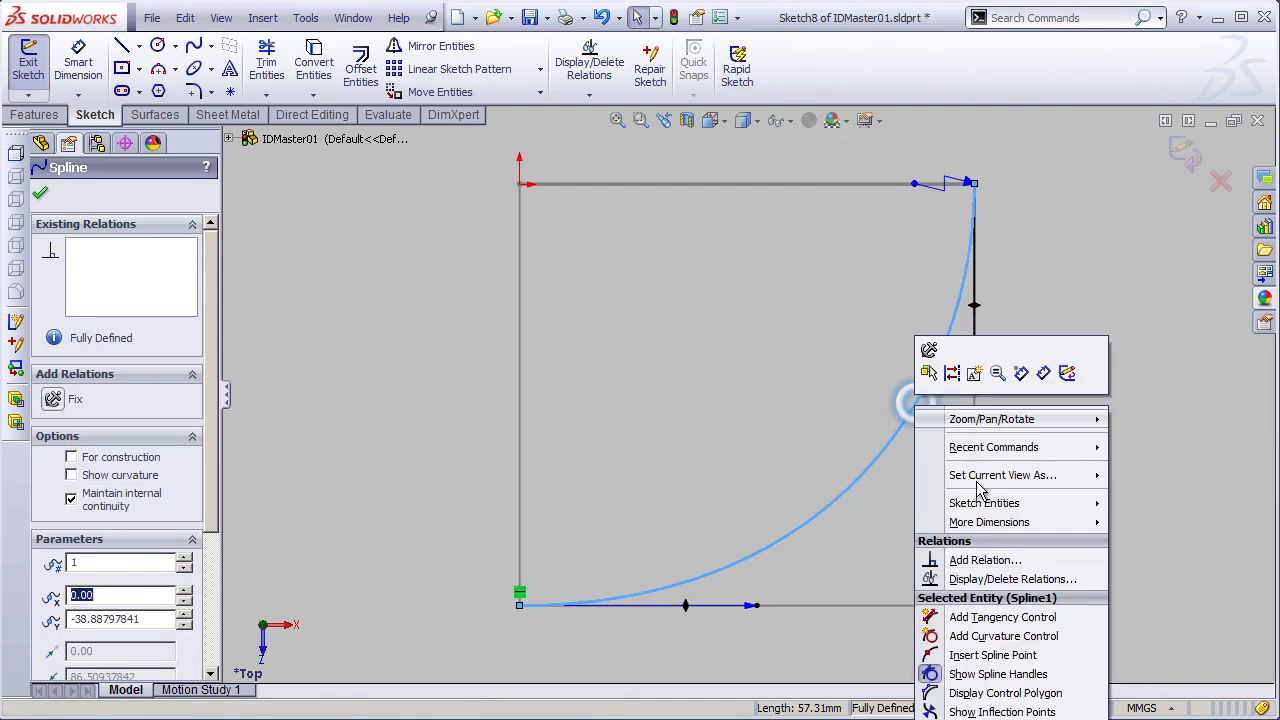
pyautogui.click(930, 631)
pyautogui.click(423, 489)
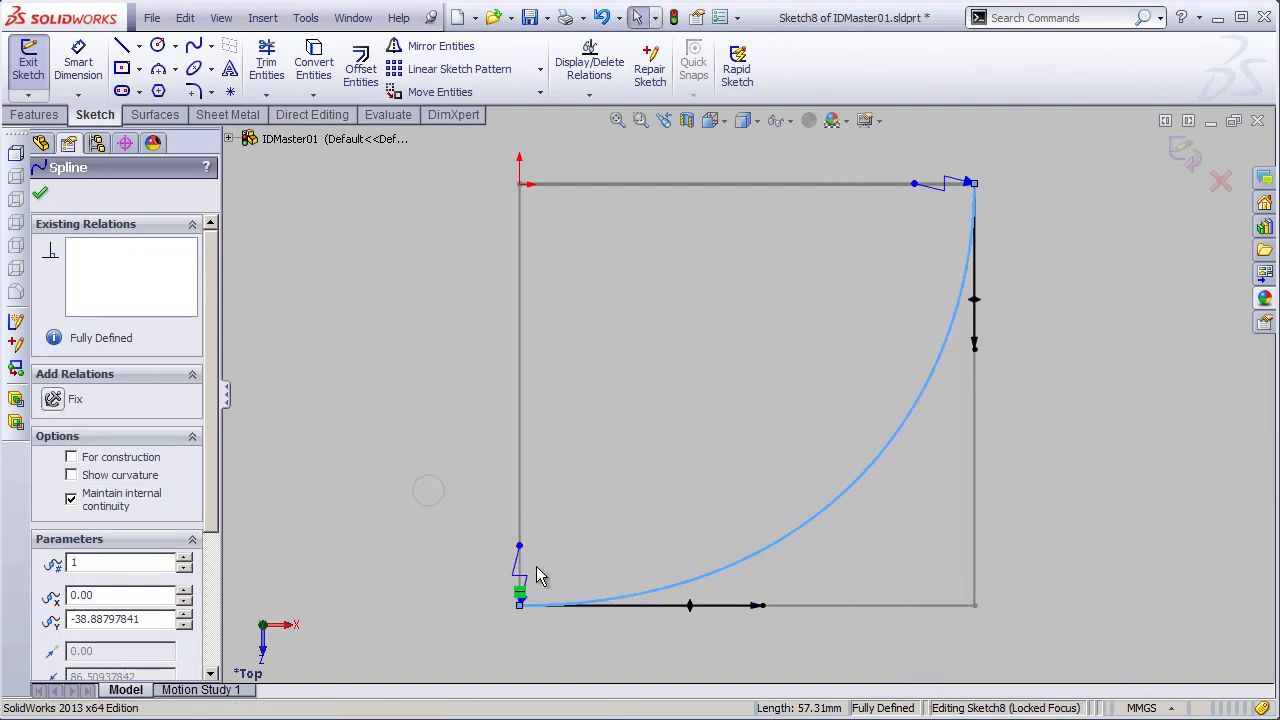
# - Set the radius of curvature to 0 at both the start and end points of the spline
pyautogui.click(521, 556)
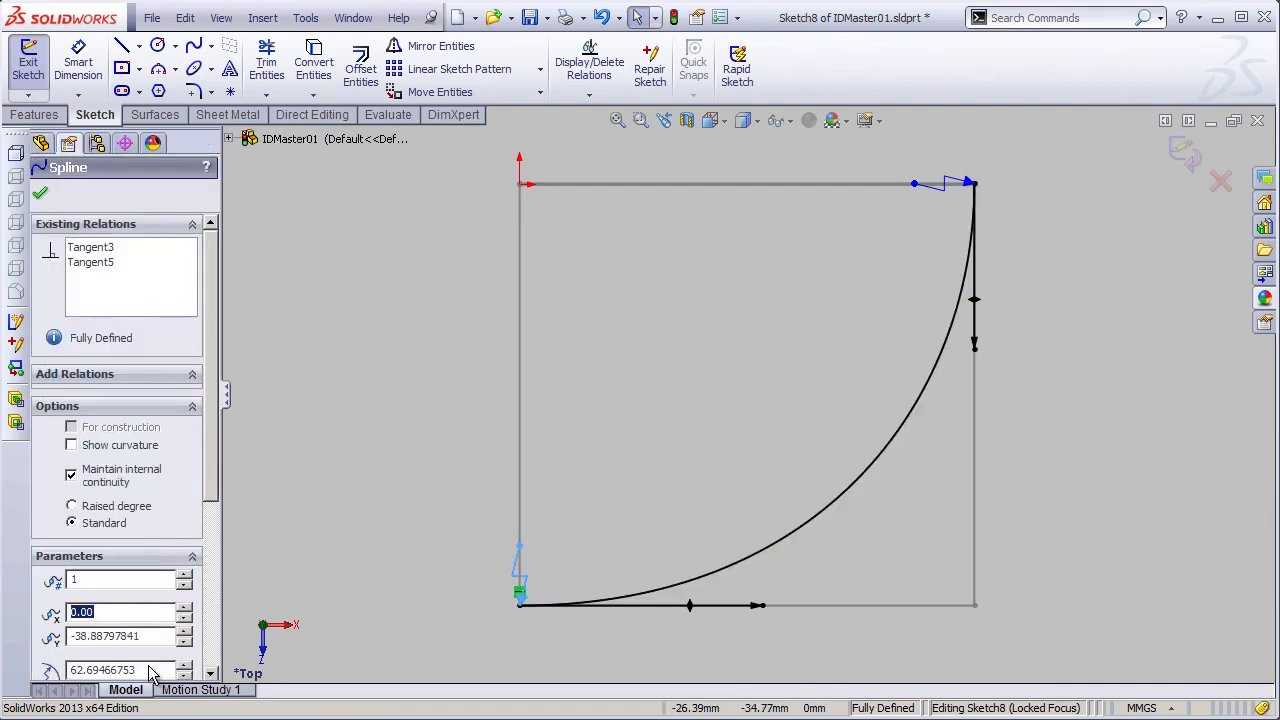
pyautogui.click(936, 196)
pyautogui.click(940, 190)
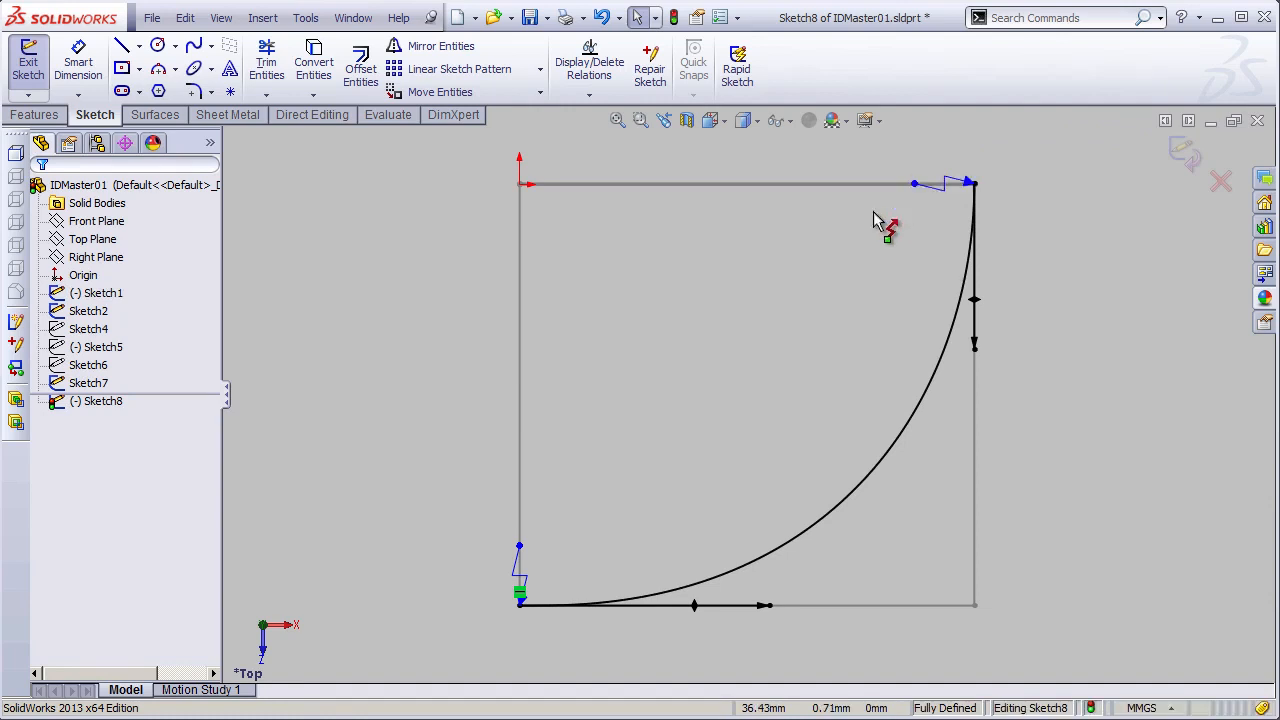
pyautogui.doubleClick(147, 670)
pyautogui.write('0')
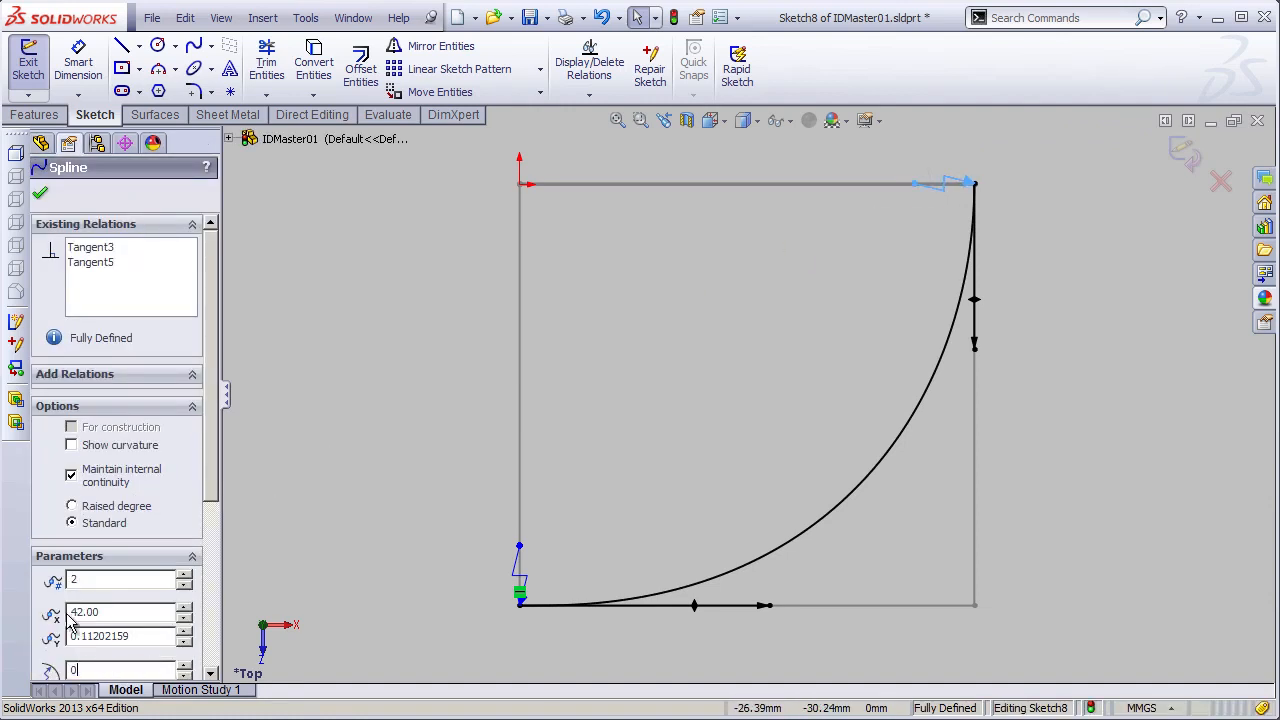
# - Lengthen and fine-tune both tangent handles to pull the spline toward the rectangle's outer corner, and exit the sketch
pyautogui.moveTo(767, 605); pyautogui.dragTo(897, 577)
pyautogui.moveTo(980, 346); pyautogui.dragTo(957, 515)
pyautogui.click(897, 605)
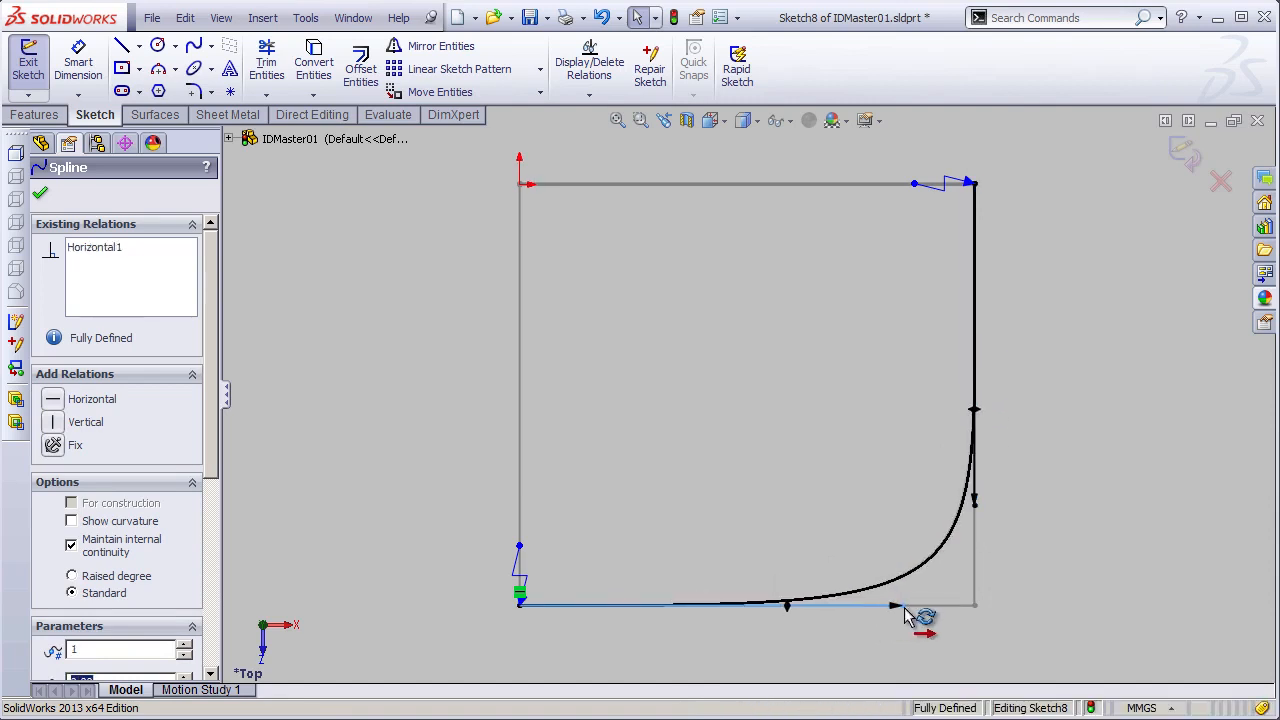
pyautogui.click(1056, 470)
pyautogui.click(978, 502)
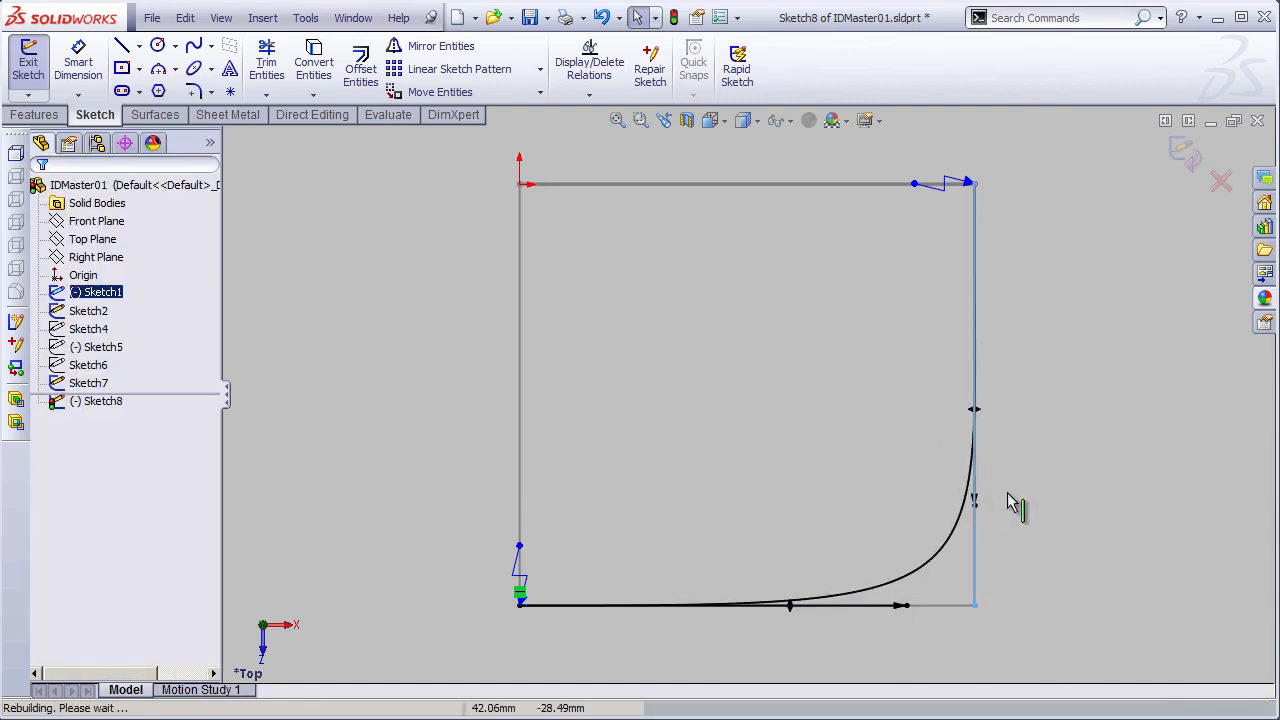
pyautogui.click(898, 606)
pyautogui.click(1083, 462)
pyautogui.click(1187, 158)
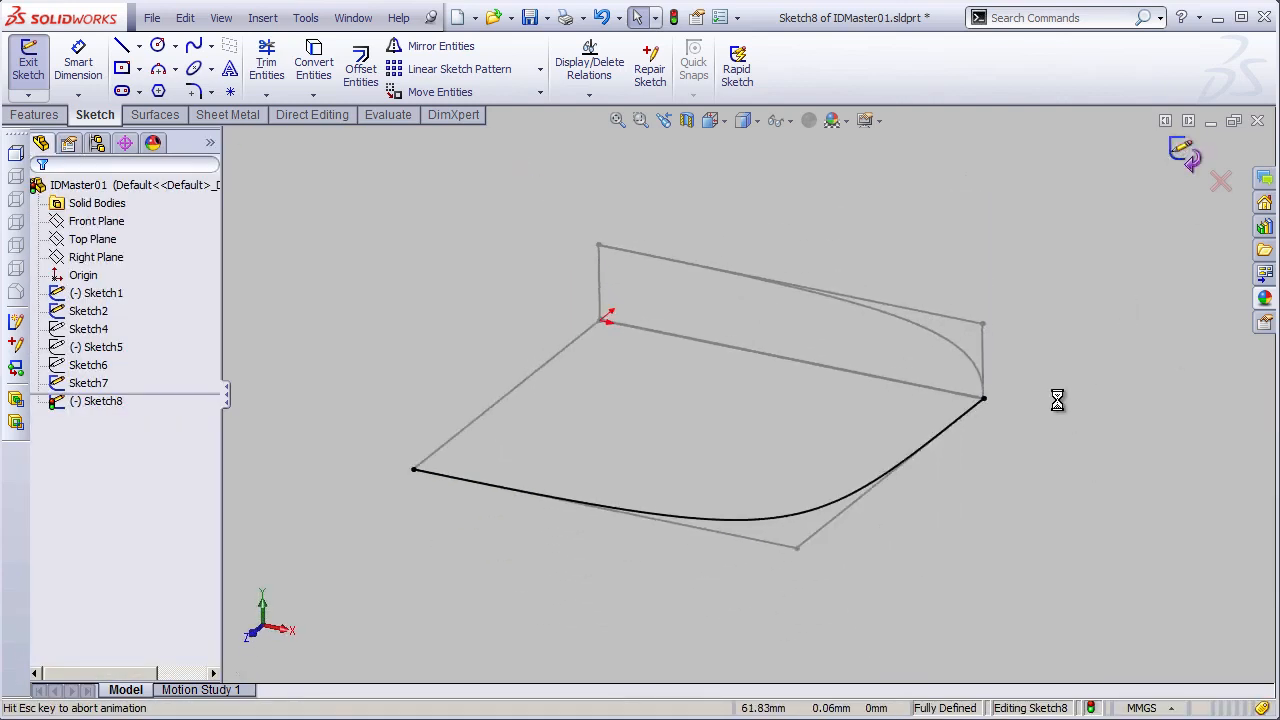
# - Sketch a spline on the Right Plane from the corner above the origin to the front end of the Top Plane curve, and exit the sketch
pyautogui.moveTo(746, 362)
pyautogui.mouseDown(button='middle')
pyautogui.moveTo(689, 394)
pyautogui.moveTo(538, 388)
pyautogui.mouseUp(button='middle')
pyautogui.click(96, 257)
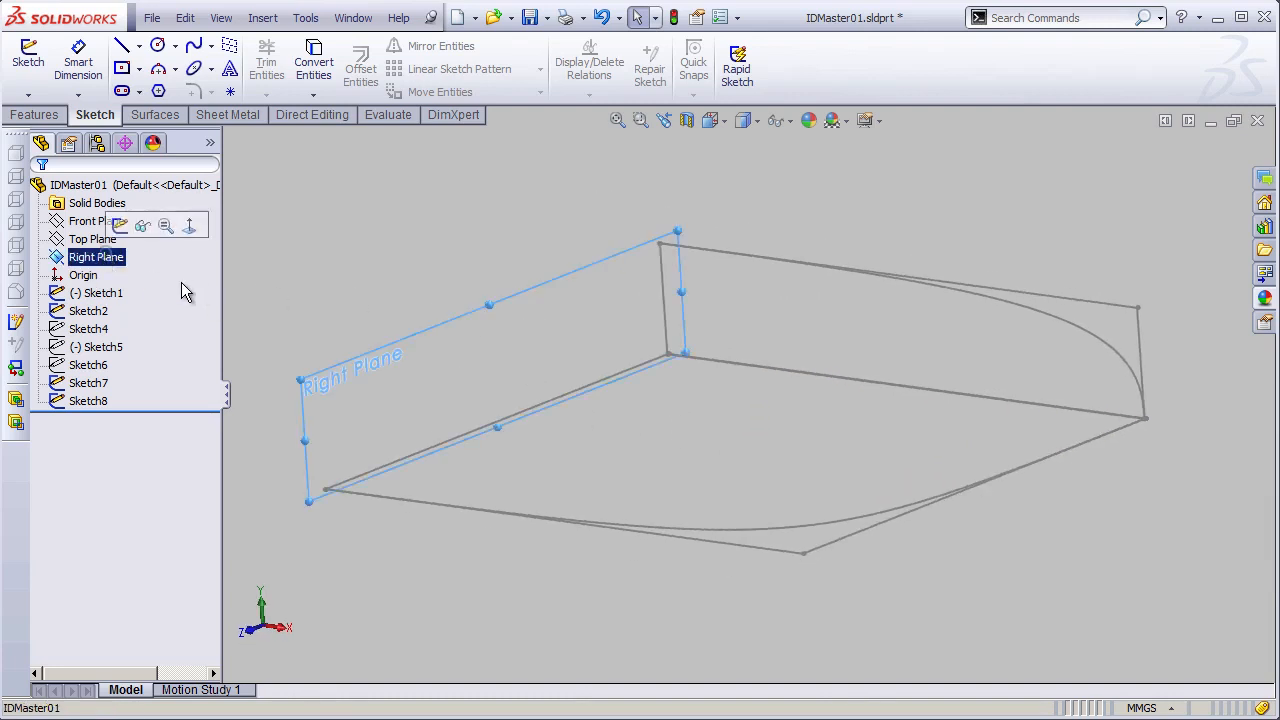
pyautogui.press('s')
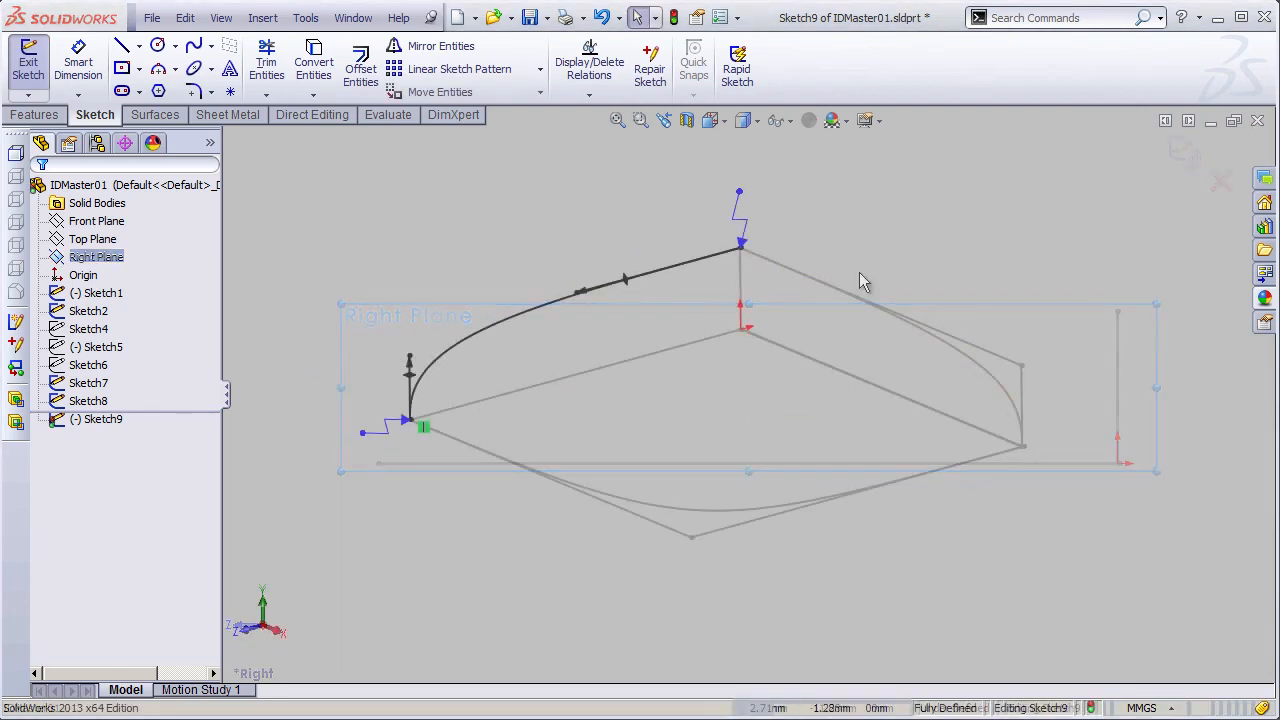
pyautogui.moveTo(861, 277); pyautogui.dragTo(790, 340, button='middle')
pyautogui.click(1183, 146)
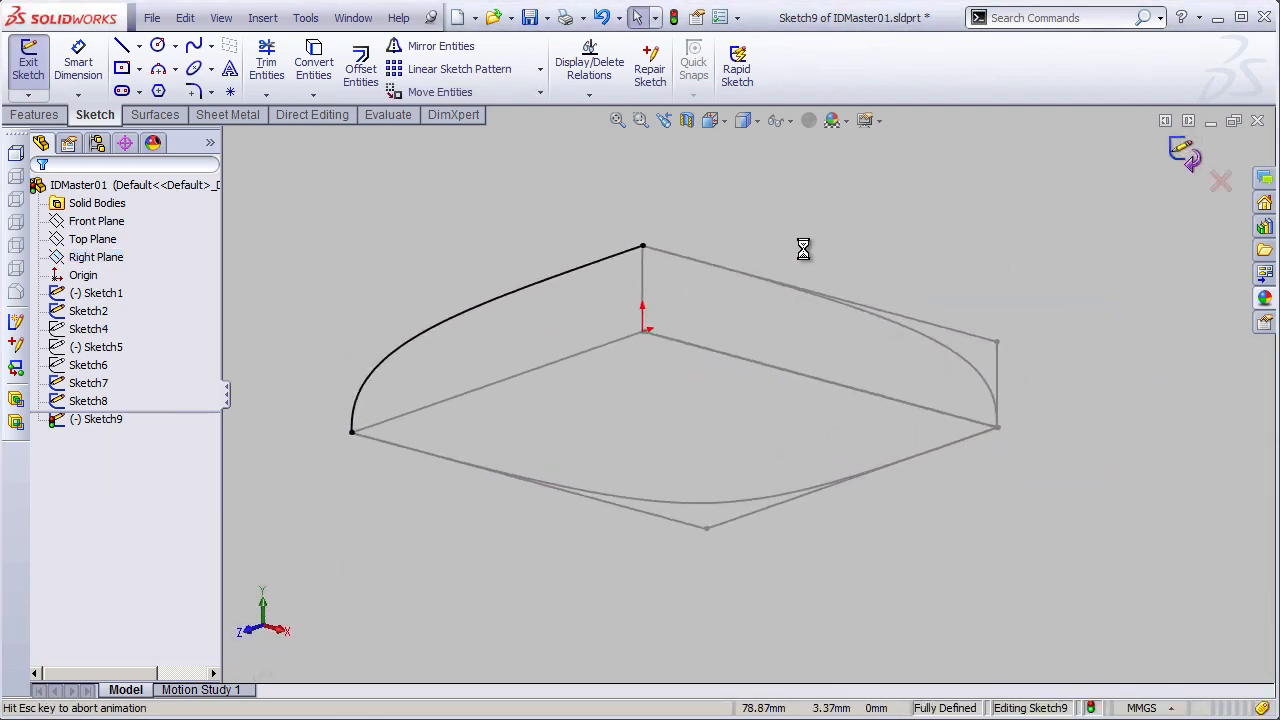
# - Show the hidden curve sketches Sketch4, Sketch5 and Sketch6
pyautogui.click(706, 409)
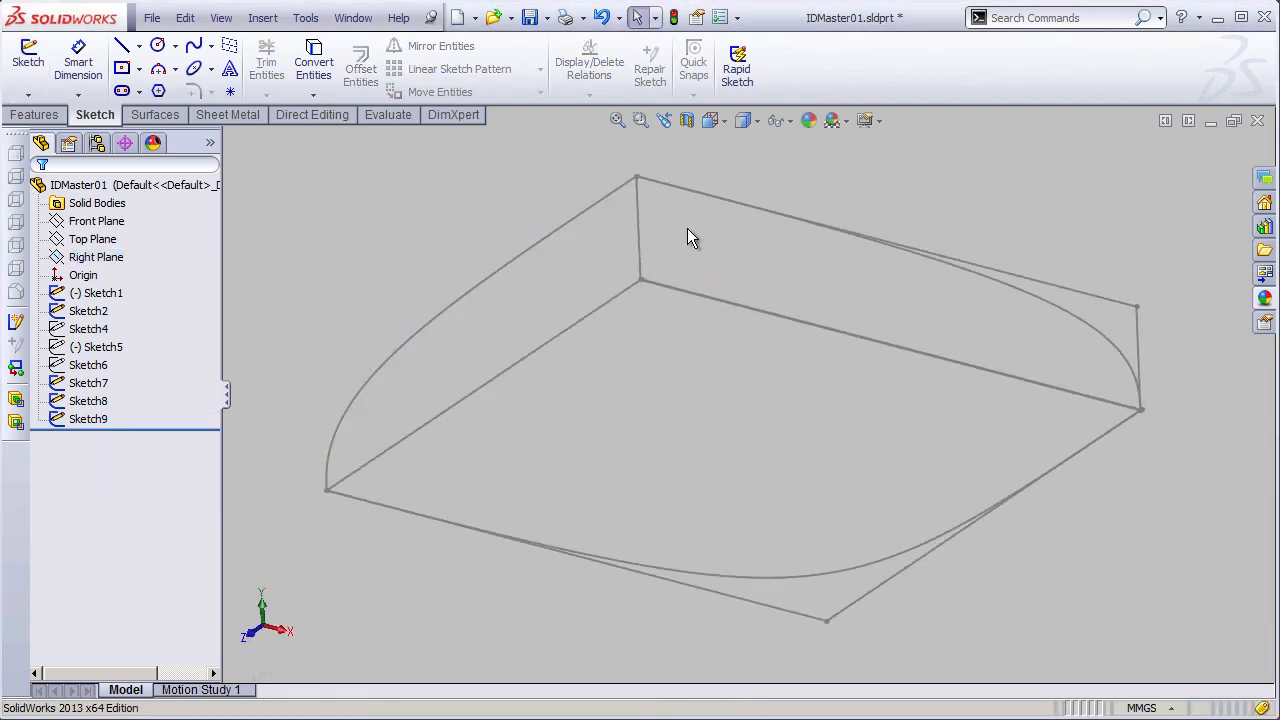
pyautogui.keyDown('shift'); pyautogui.moveTo(680, 378); pyautogui.dragTo(680, 362, button='middle'); pyautogui.keyUp('shift')
pyautogui.moveTo(668, 355)
pyautogui.keyDown('ctrl'); pyautogui.mouseDown(button='middle')
pyautogui.moveTo(630, 347)
pyautogui.moveTo(627, 373)
pyautogui.mouseUp(button='middle'); pyautogui.keyUp('ctrl')
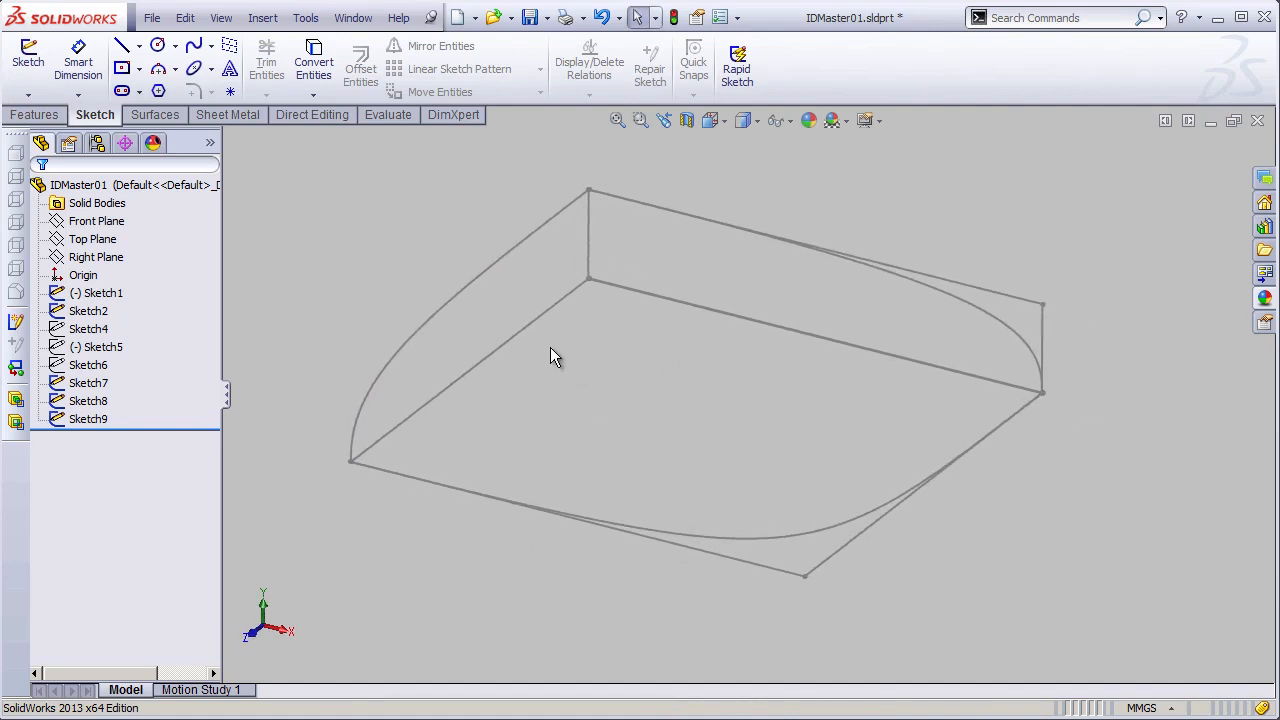
pyautogui.click(96, 330)
pyautogui.keyDown('shift'); pyautogui.click(94, 366); pyautogui.keyUp('shift')
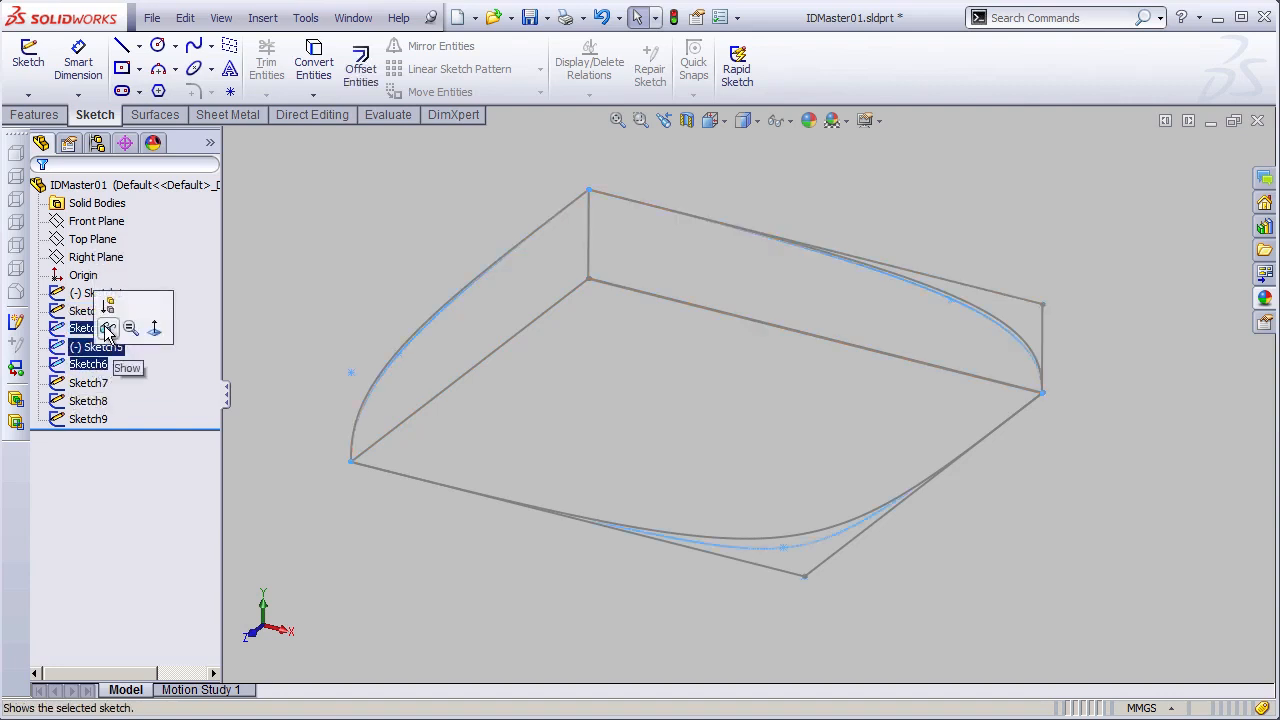
pyautogui.click(106, 329)
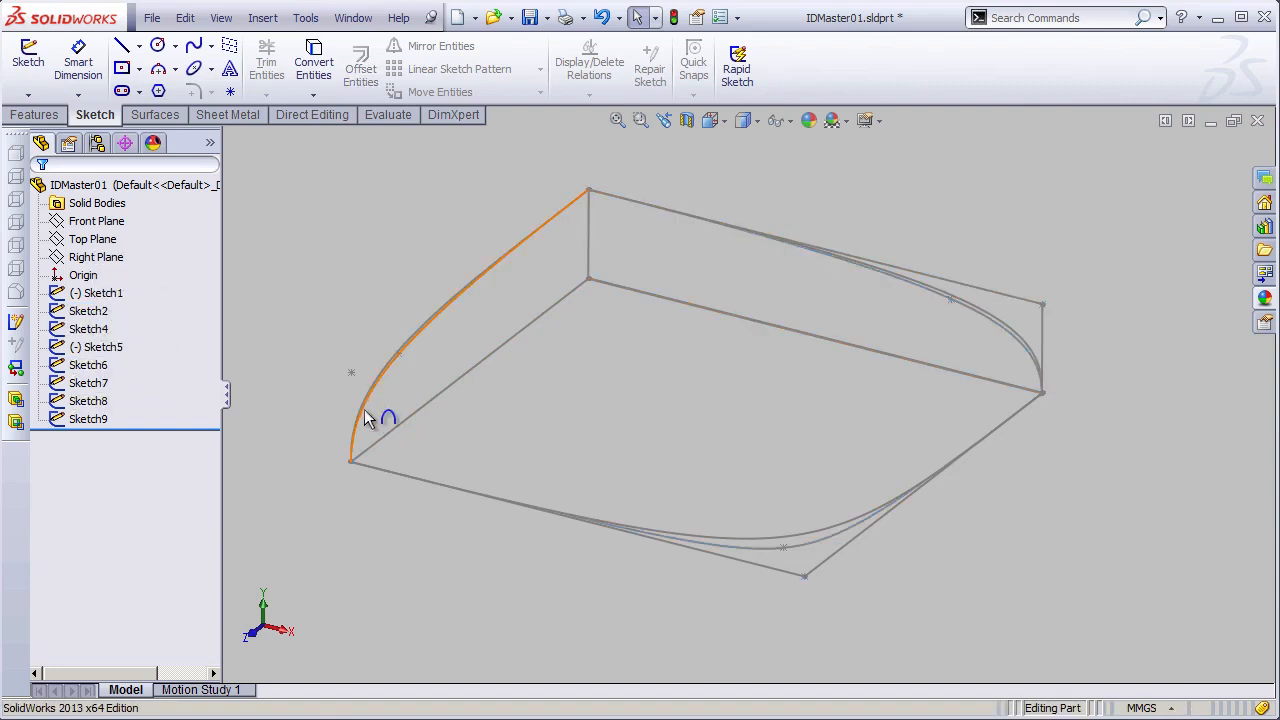
# - Apply a bright green sketch color to Sketch4, Sketch5 and Sketch6
pyautogui.click(80, 331)
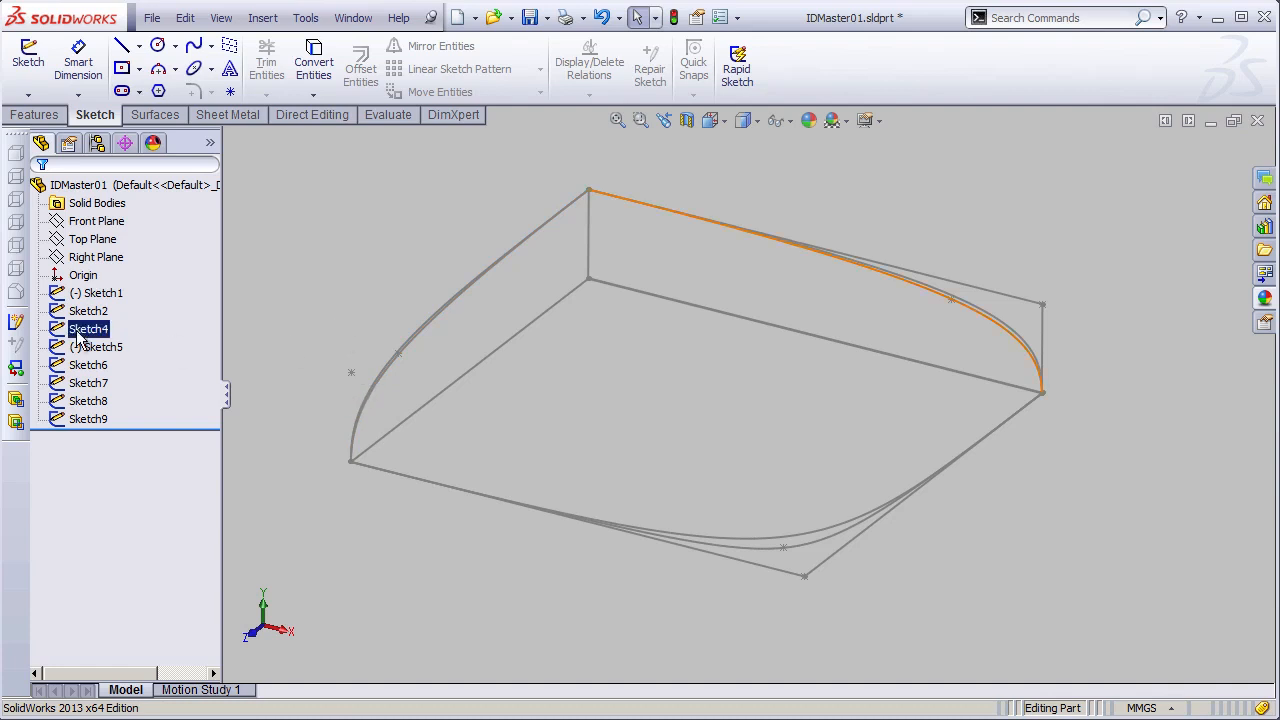
pyautogui.keyDown('ctrl'); pyautogui.click(88, 348); pyautogui.keyUp('ctrl')
pyautogui.keyDown('ctrl'); pyautogui.click(90, 367); pyautogui.keyUp('ctrl')
pyautogui.keyDown('ctrl'); pyautogui.click(90, 383); pyautogui.keyUp('ctrl')
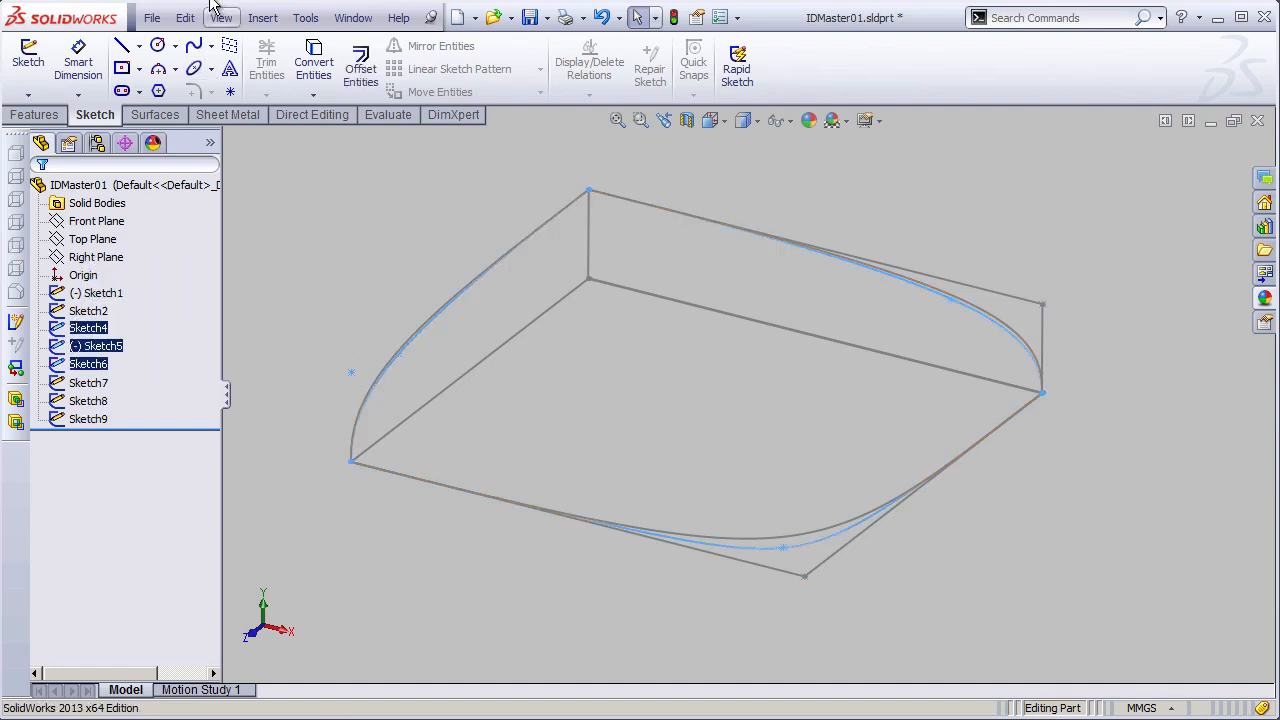
pyautogui.click(185, 17)
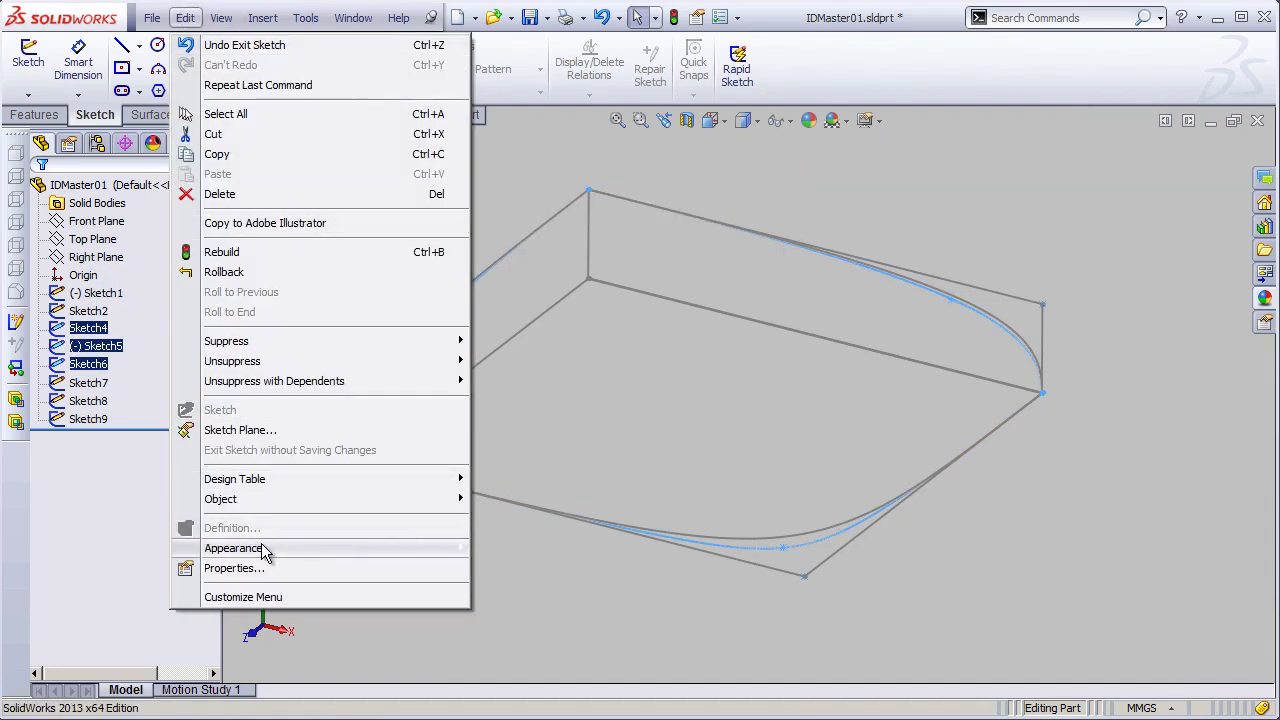
pyautogui.moveTo(270, 550)
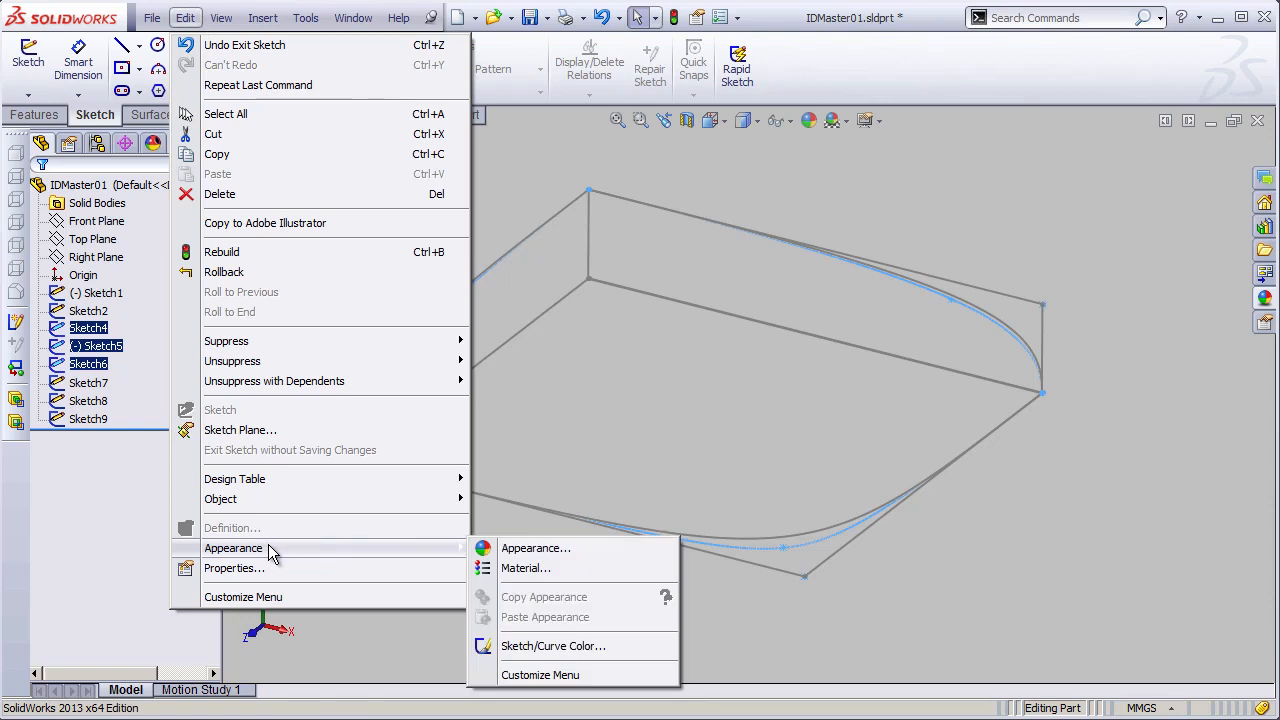
pyautogui.click(576, 648)
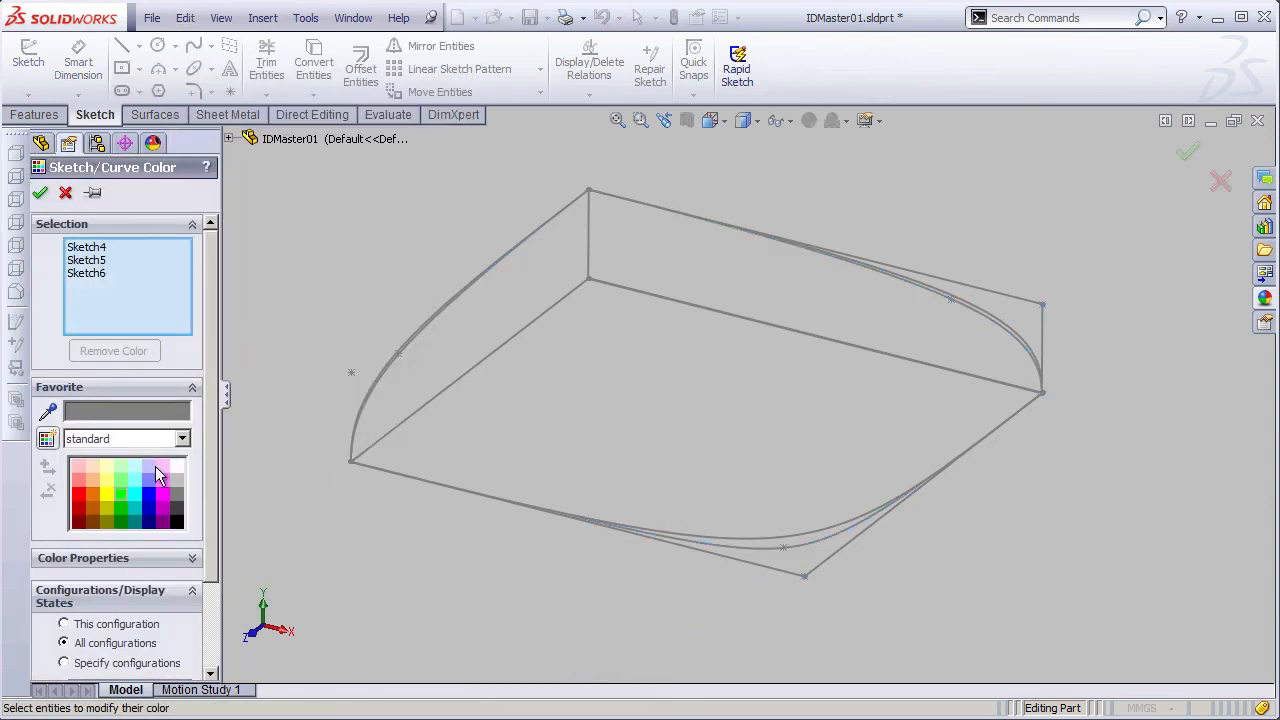
pyautogui.click(123, 494)
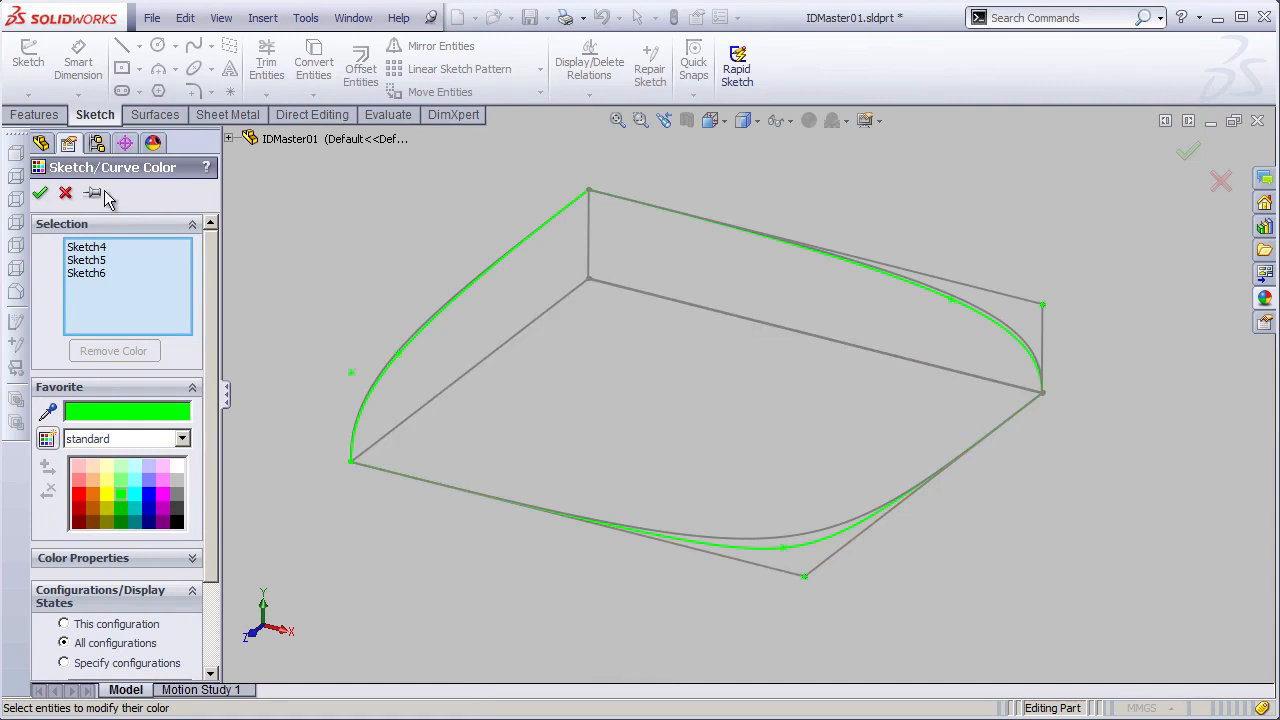
pyautogui.click(40, 194)
# - Apply a magenta sketch color to Sketch7, Sketch8 and Sketch9
pyautogui.click(88, 383)
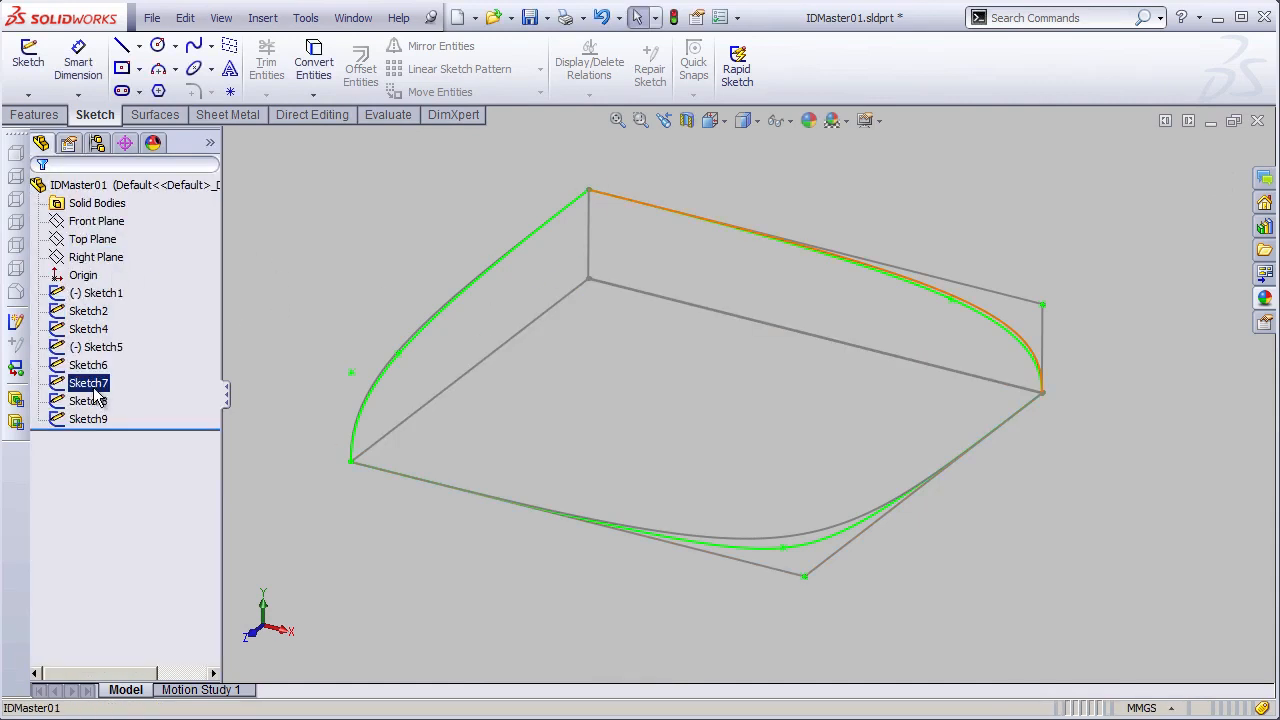
pyautogui.keyDown('shift'); pyautogui.click(88, 419); pyautogui.keyUp('shift')
pyautogui.click(187, 20)
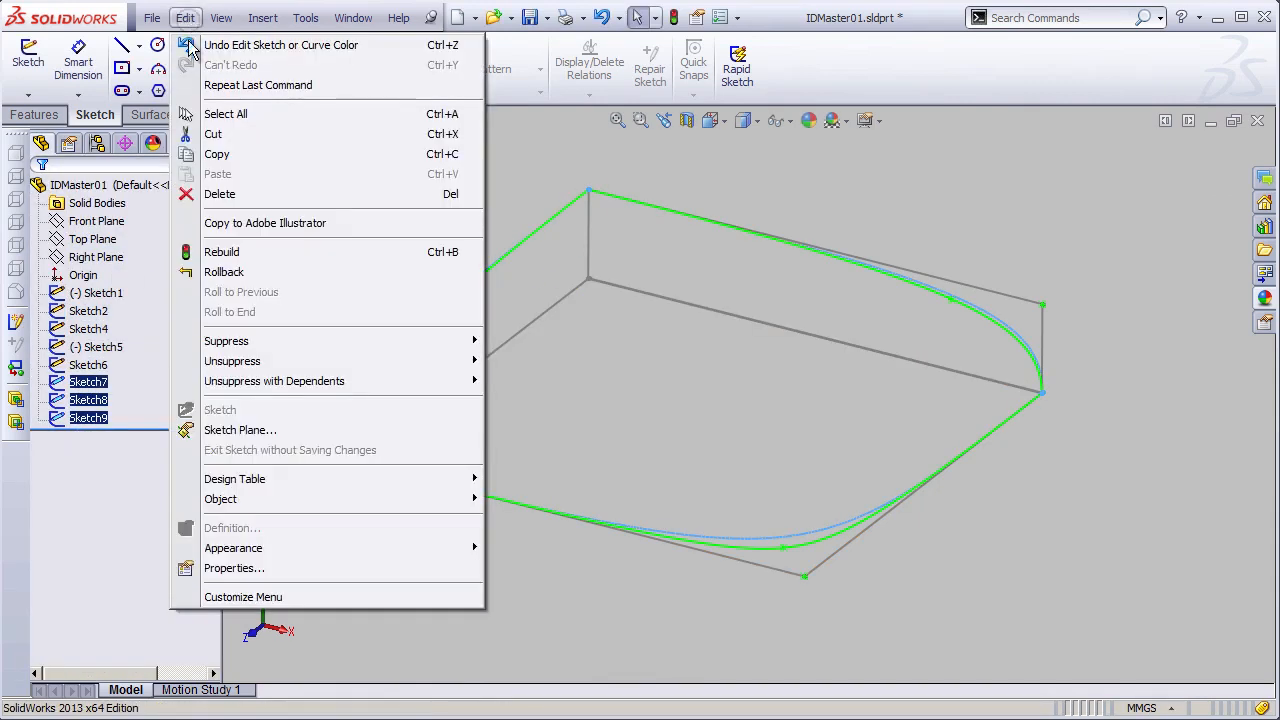
pyautogui.moveTo(276, 550)
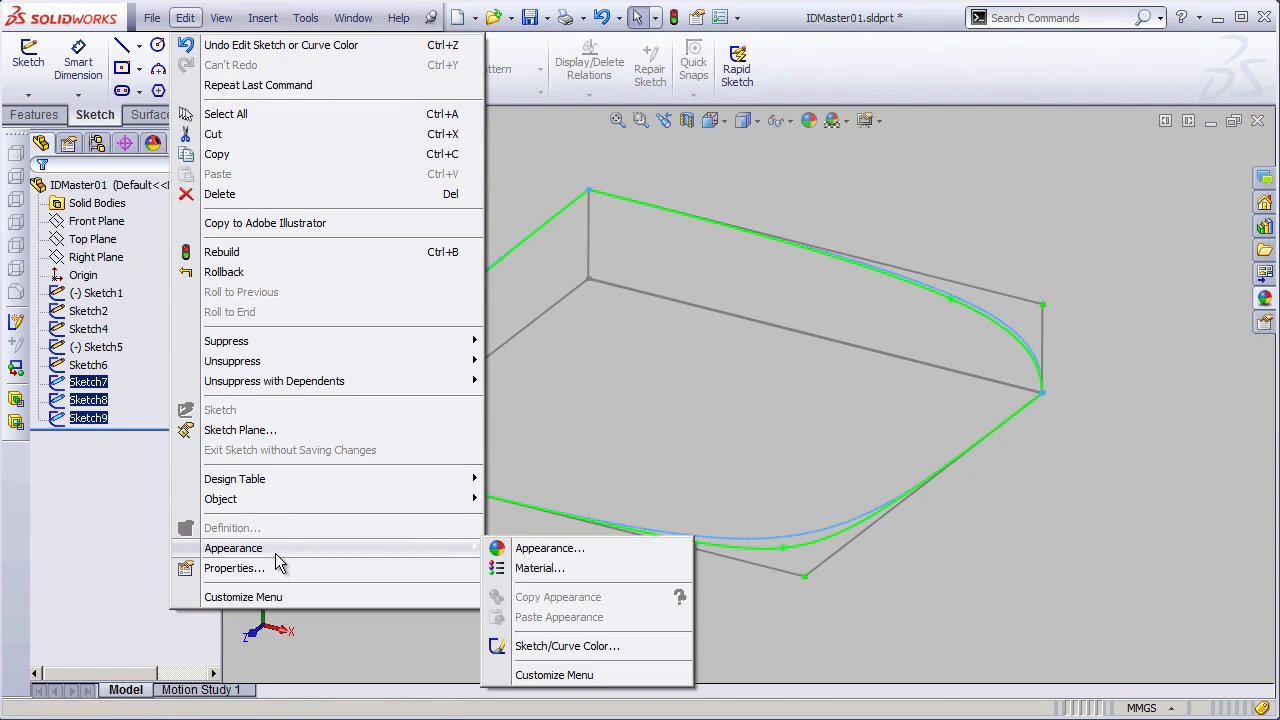
pyautogui.click(590, 646)
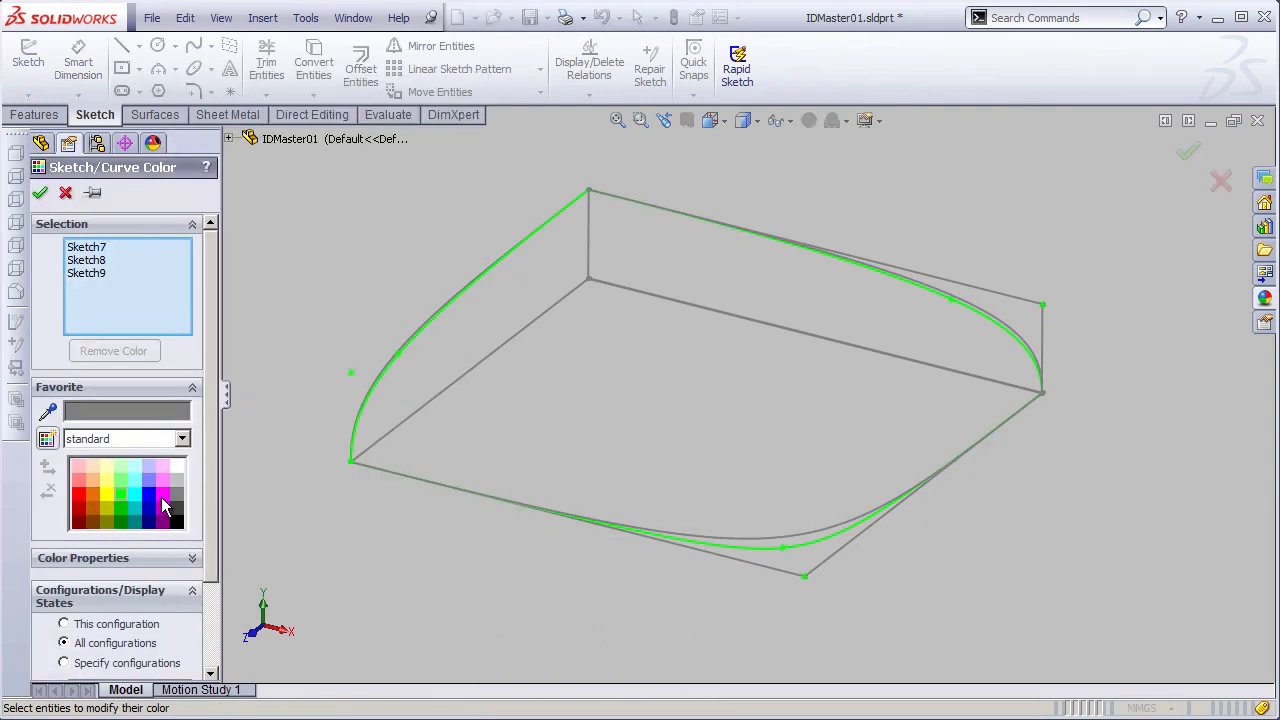
pyautogui.click(162, 497)
pyautogui.click(40, 192)
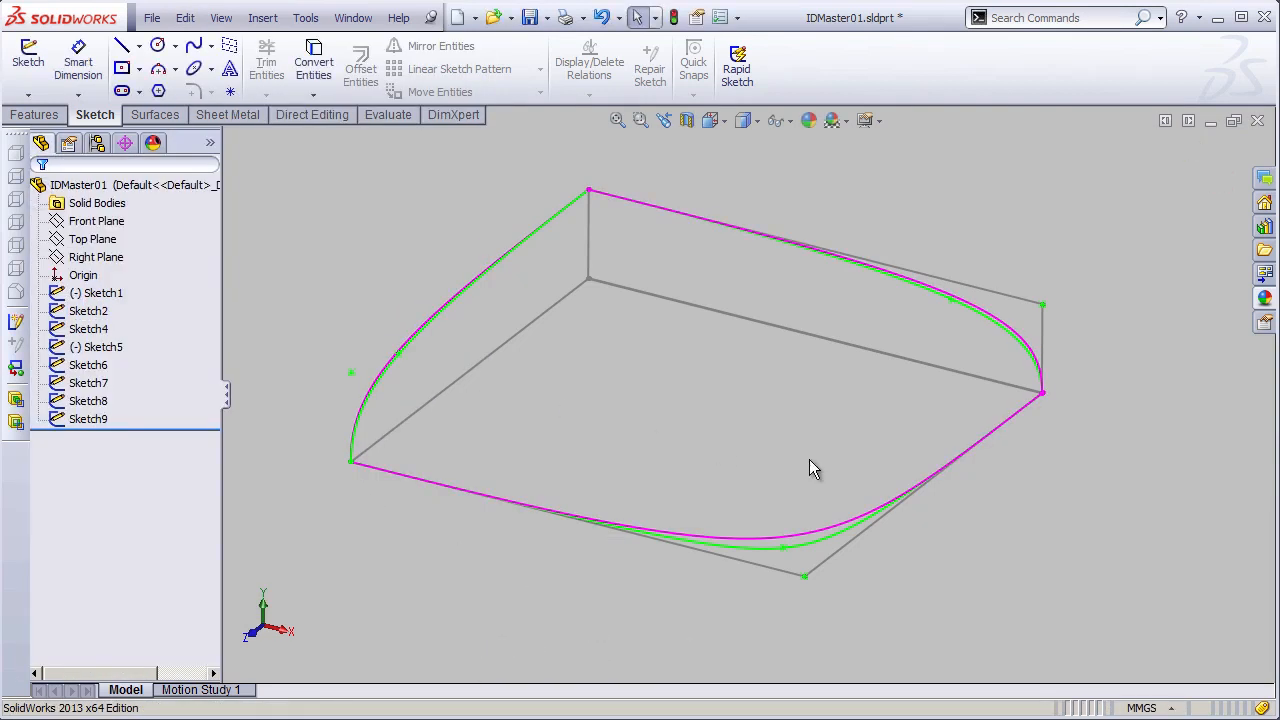
# - Set the depth dimension D2 of Sketch1 to 20 mm and rebuild the part
pyautogui.keyDown('shift'); pyautogui.moveTo(809, 459); pyautogui.dragTo(830, 416, button='middle'); pyautogui.keyUp('shift')
pyautogui.keyDown('ctrl'); pyautogui.moveTo(800, 418); pyautogui.dragTo(840, 380, button='middle'); pyautogui.keyUp('ctrl')
pyautogui.moveTo(761, 369)
pyautogui.keyDown('shift'); pyautogui.mouseDown(button='middle')
pyautogui.moveTo(760, 409)
pyautogui.moveTo(777, 400)
pyautogui.moveTo(760, 431)
pyautogui.moveTo(709, 358)
pyautogui.mouseUp(button='middle'); pyautogui.keyUp('shift')
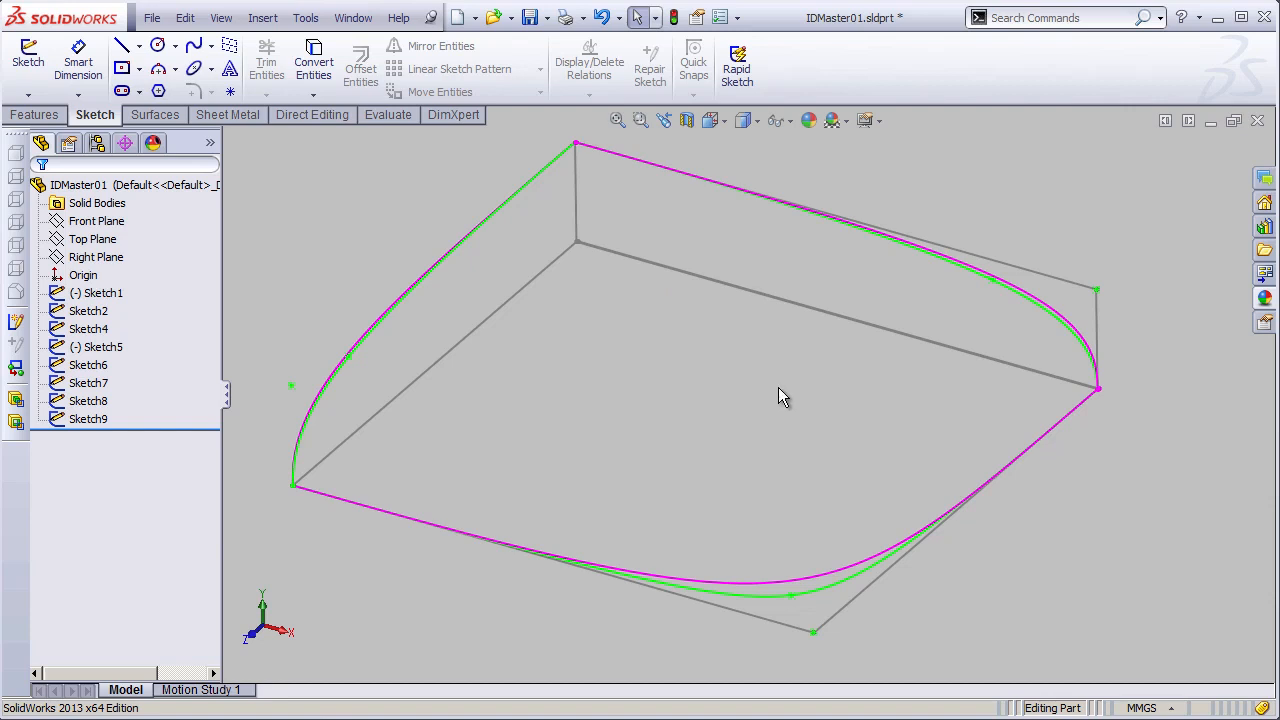
pyautogui.moveTo(908, 320); pyautogui.dragTo(421, 395, button='middle')
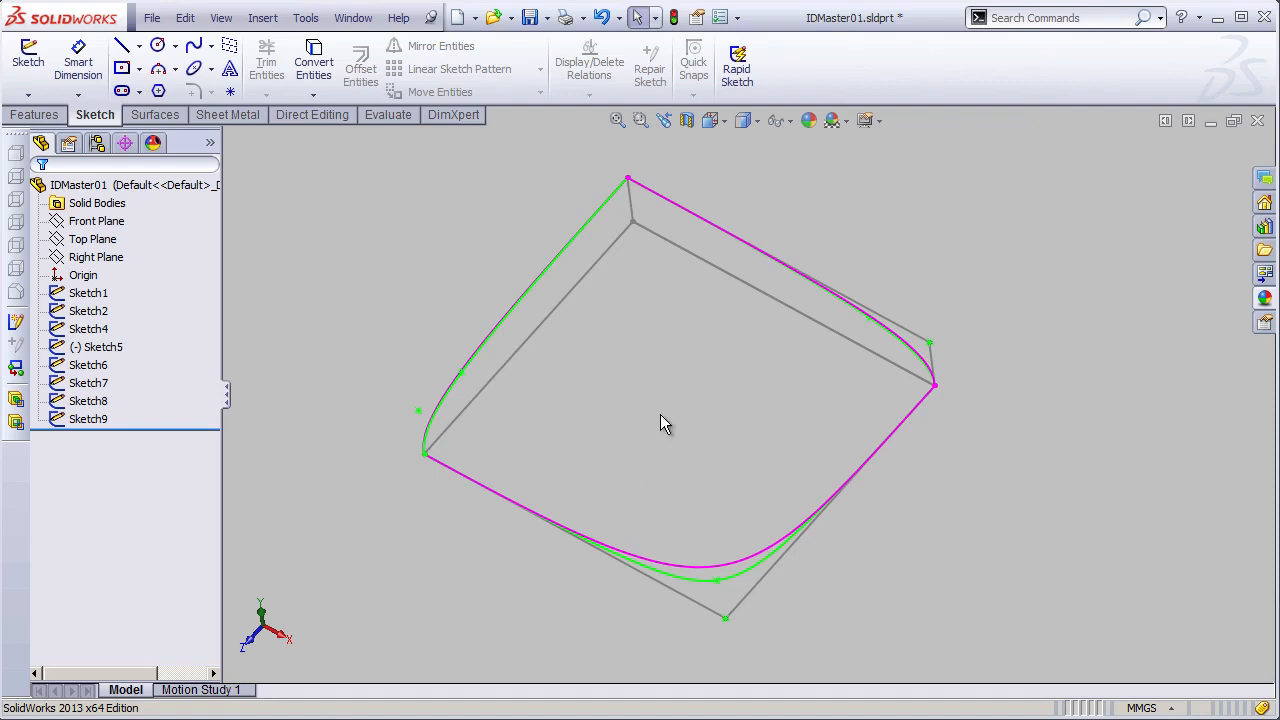
pyautogui.click(80, 292)
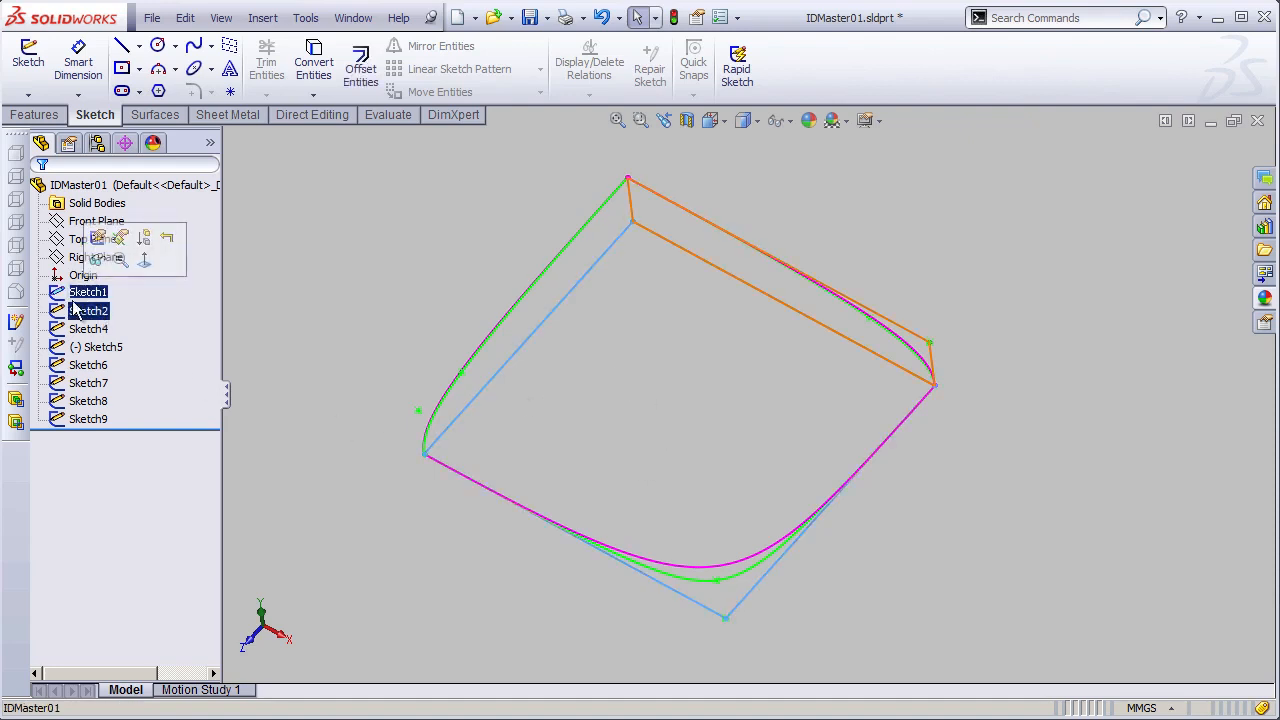
pyautogui.moveTo(901, 509)
pyautogui.mouseDown(button='middle')
pyautogui.moveTo(829, 514)
pyautogui.moveTo(792, 474)
pyautogui.mouseUp(button='middle')
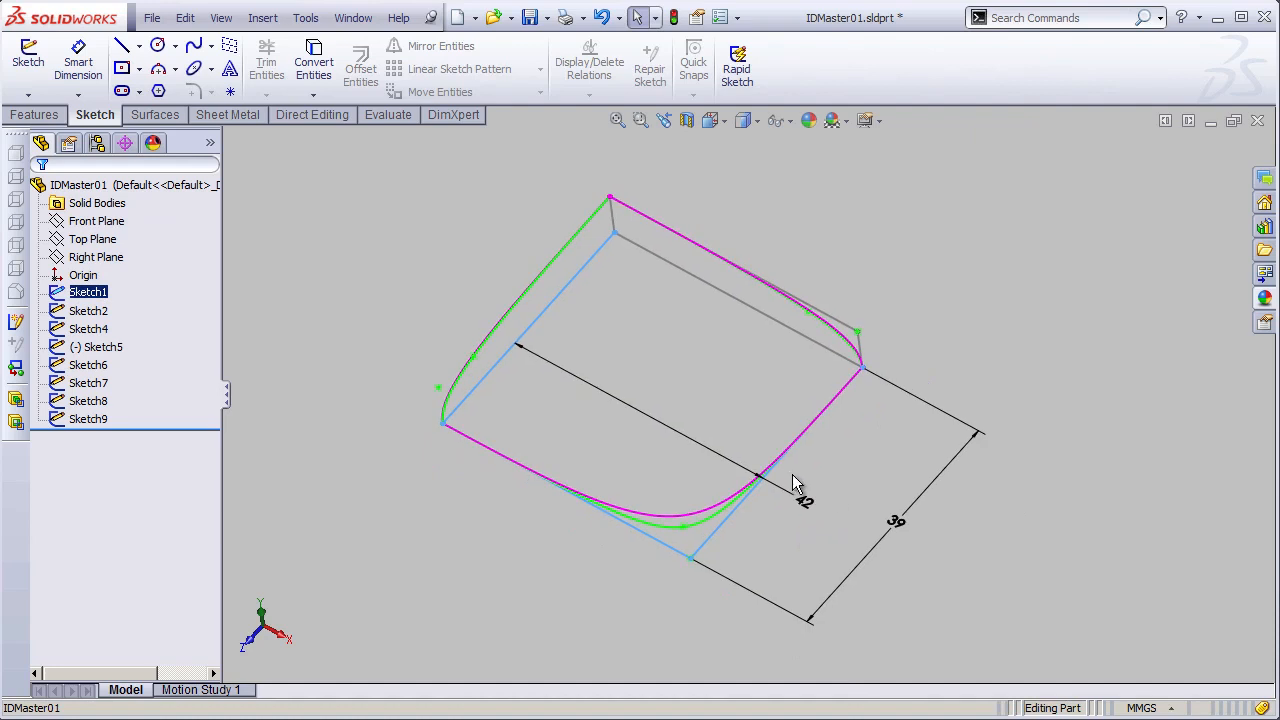
pyautogui.doubleClick(899, 528)
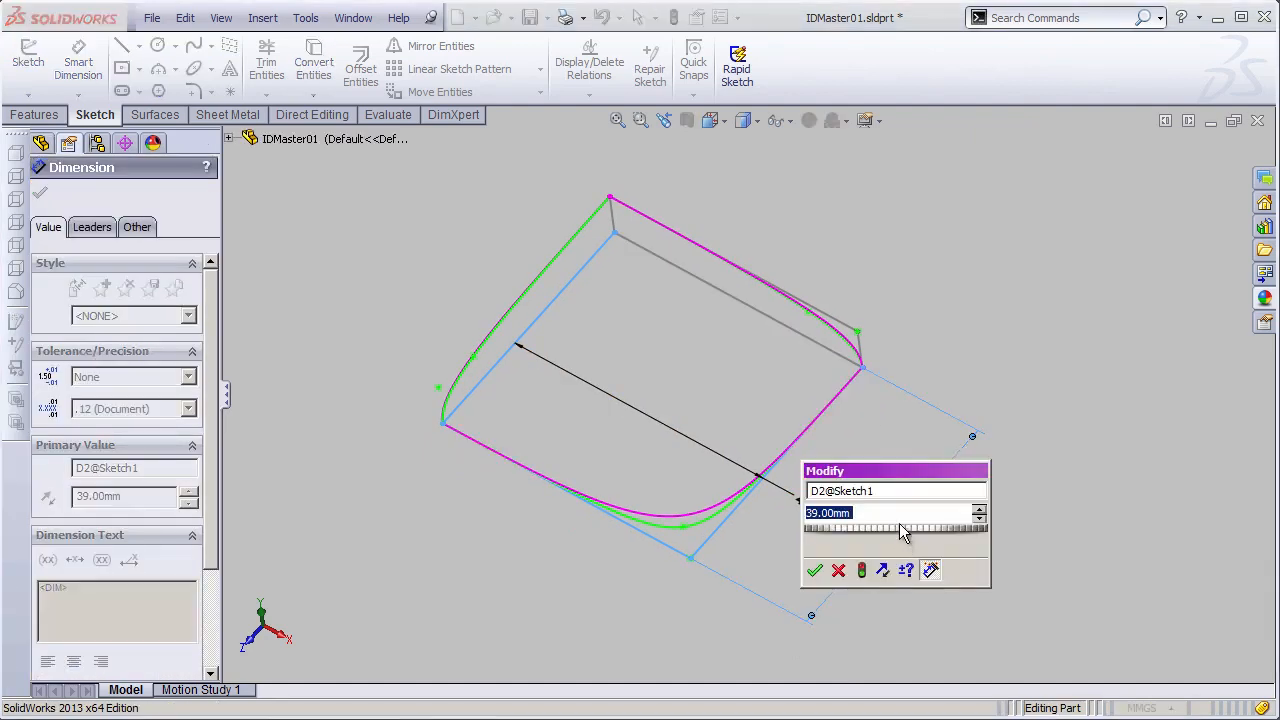
pyautogui.write('20')
pyautogui.press('Return')
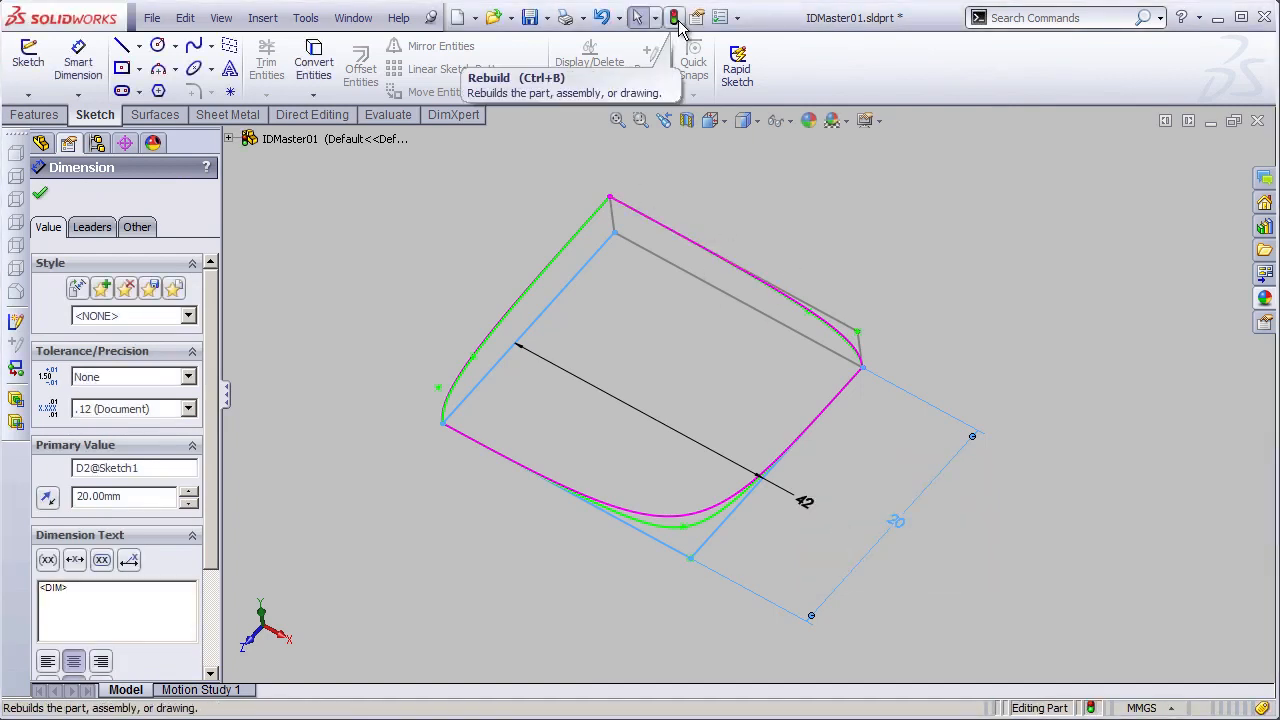
pyautogui.click(676, 19)
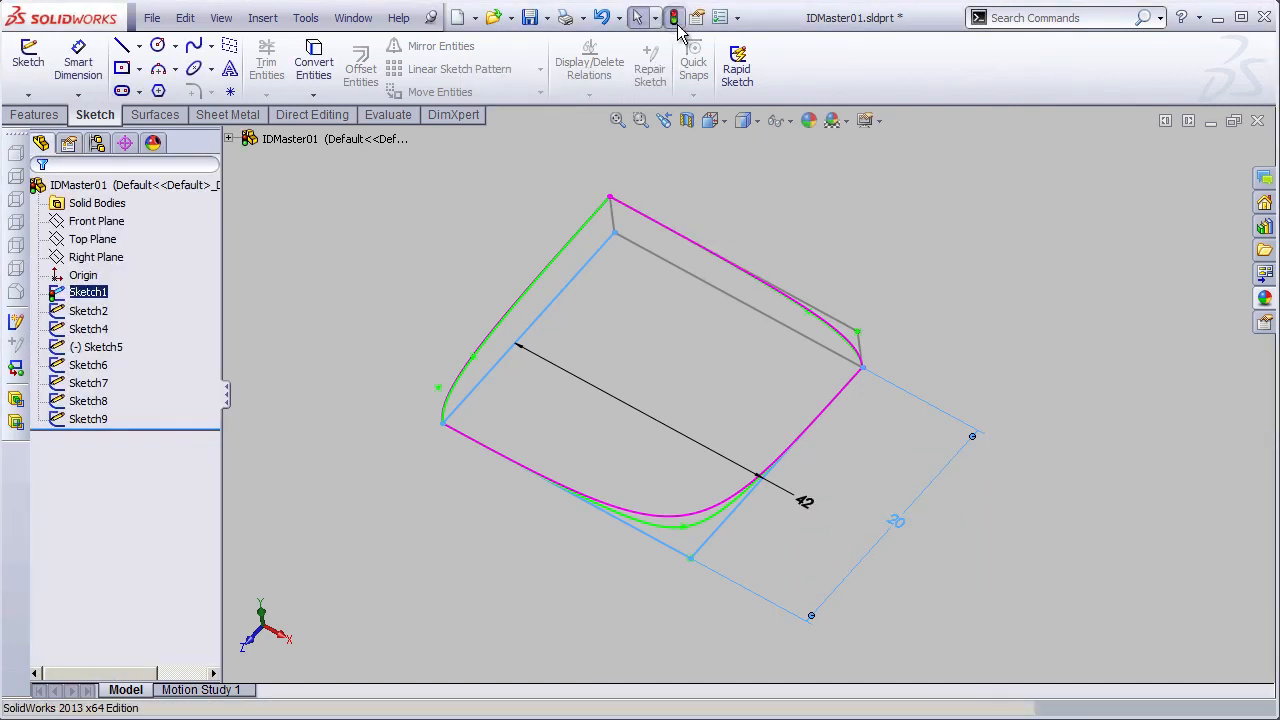
# - Show curvature combs on the magenta Top Plane spline (Sketch8) with a scale of 24
pyautogui.keyDown('shift'); pyautogui.moveTo(737, 370); pyautogui.dragTo(546, 389, button='middle'); pyautogui.keyUp('shift')
pyautogui.keyDown('shift'); pyautogui.moveTo(432, 255); pyautogui.dragTo(426, 190, button='middle'); pyautogui.keyUp('shift')
pyautogui.keyDown('ctrl'); pyautogui.moveTo(573, 371); pyautogui.dragTo(1050, 635, button='middle'); pyautogui.keyUp('ctrl')
pyautogui.moveTo(500, 412); pyautogui.dragTo(729, 543, button='middle')
pyautogui.moveTo(920, 514)
pyautogui.mouseDown(button='middle')
pyautogui.moveTo(759, 560)
pyautogui.moveTo(766, 349)
pyautogui.moveTo(763, 514)
pyautogui.moveTo(537, 423)
pyautogui.mouseUp(button='middle')
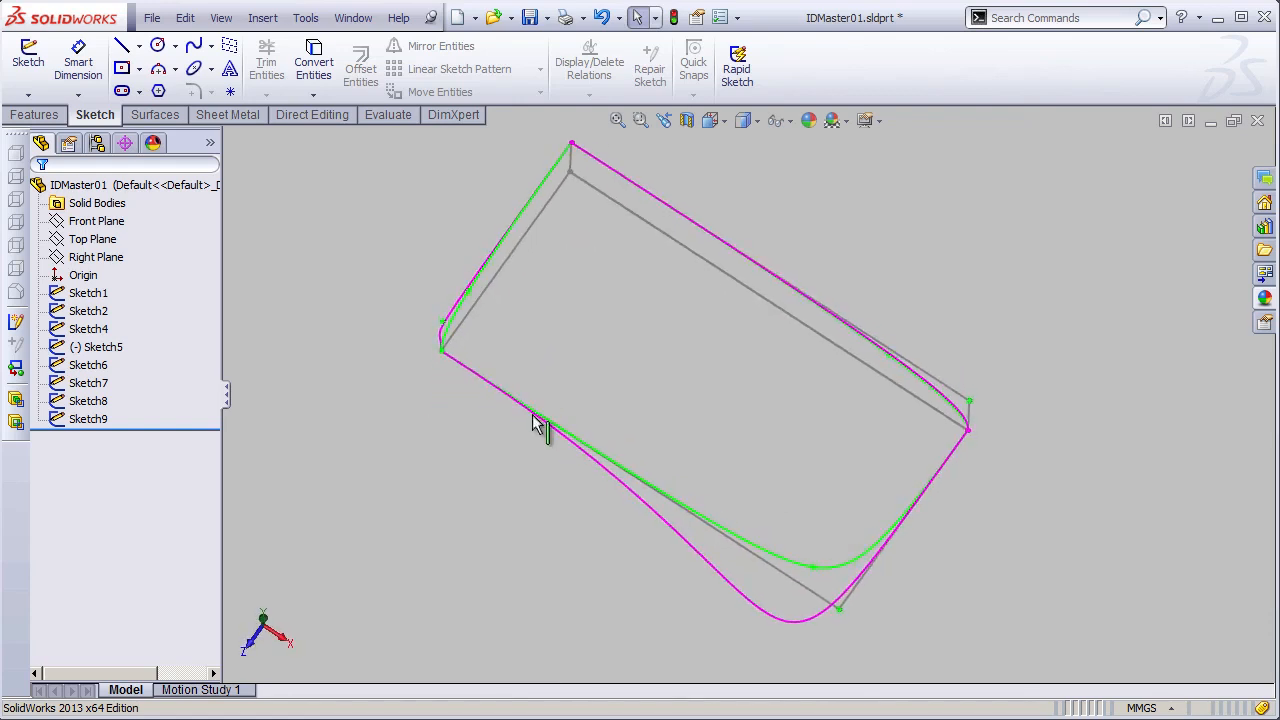
pyautogui.keyDown('ctrl'); pyautogui.click(612, 482); pyautogui.keyUp('ctrl')
pyautogui.keyDown('shift'); pyautogui.moveTo(767, 414); pyautogui.dragTo(693, 366, button='middle'); pyautogui.keyUp('shift')
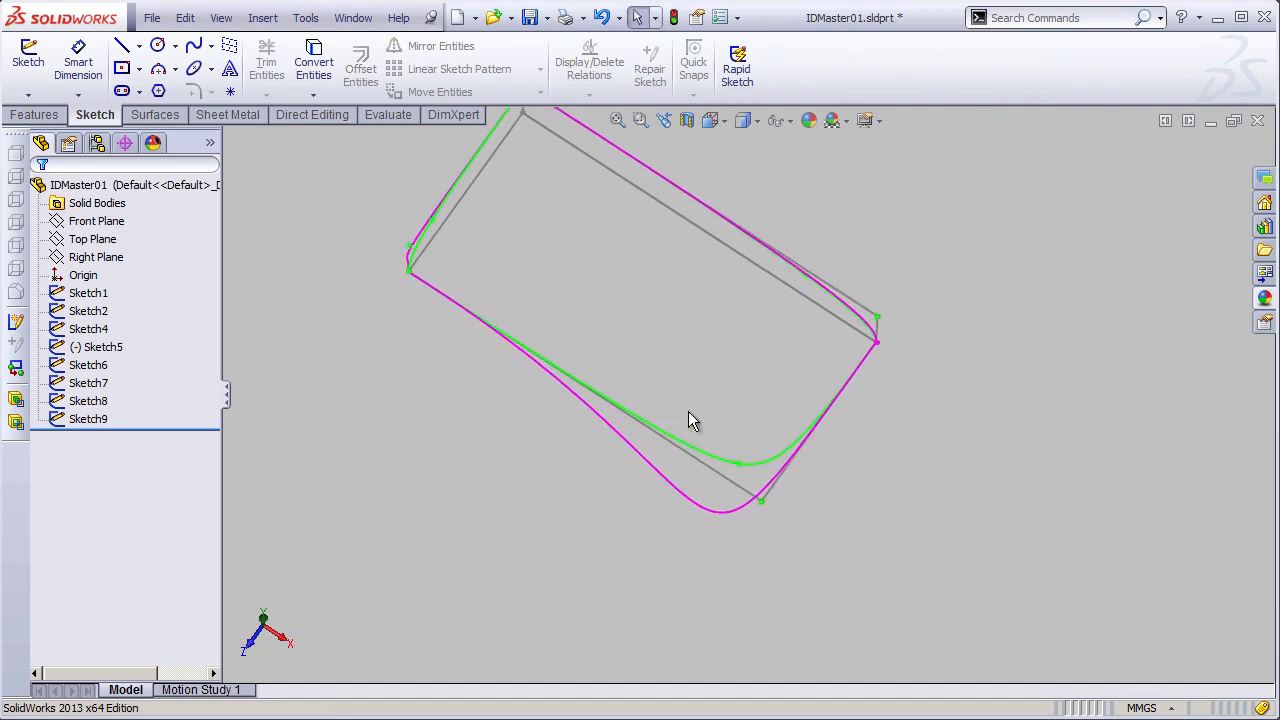
pyautogui.rightClick(648, 458)
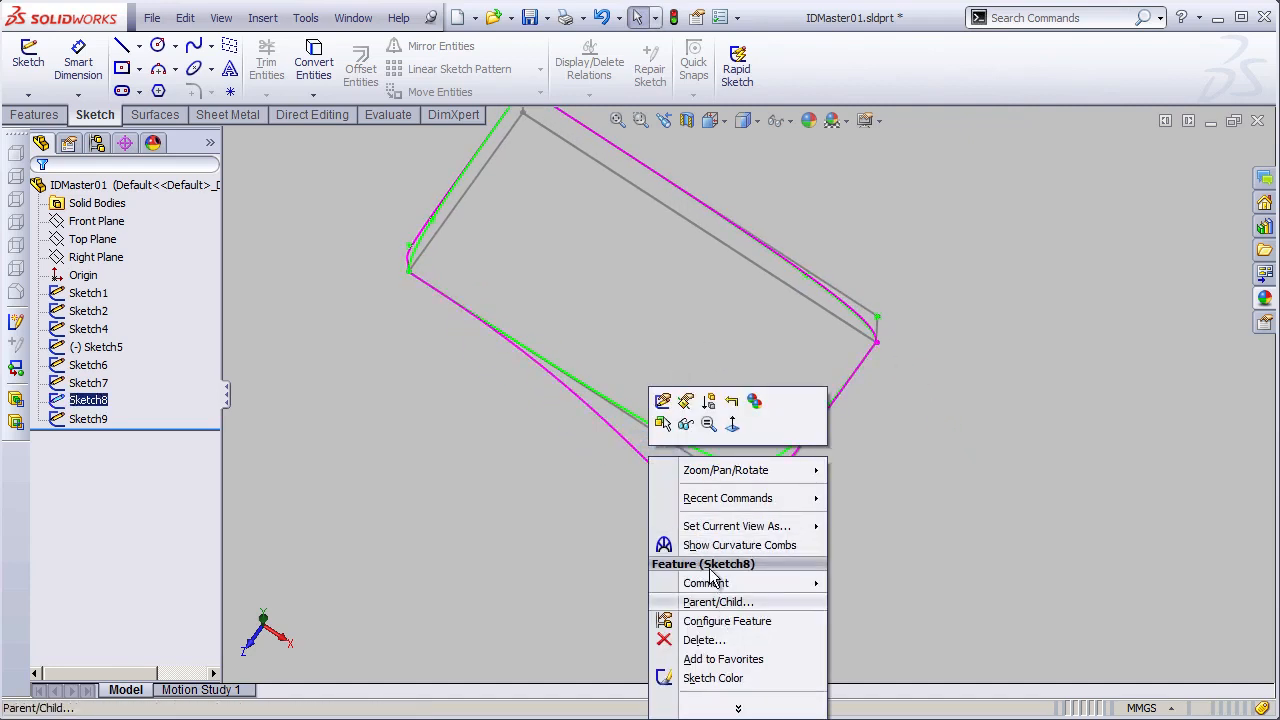
pyautogui.click(690, 546)
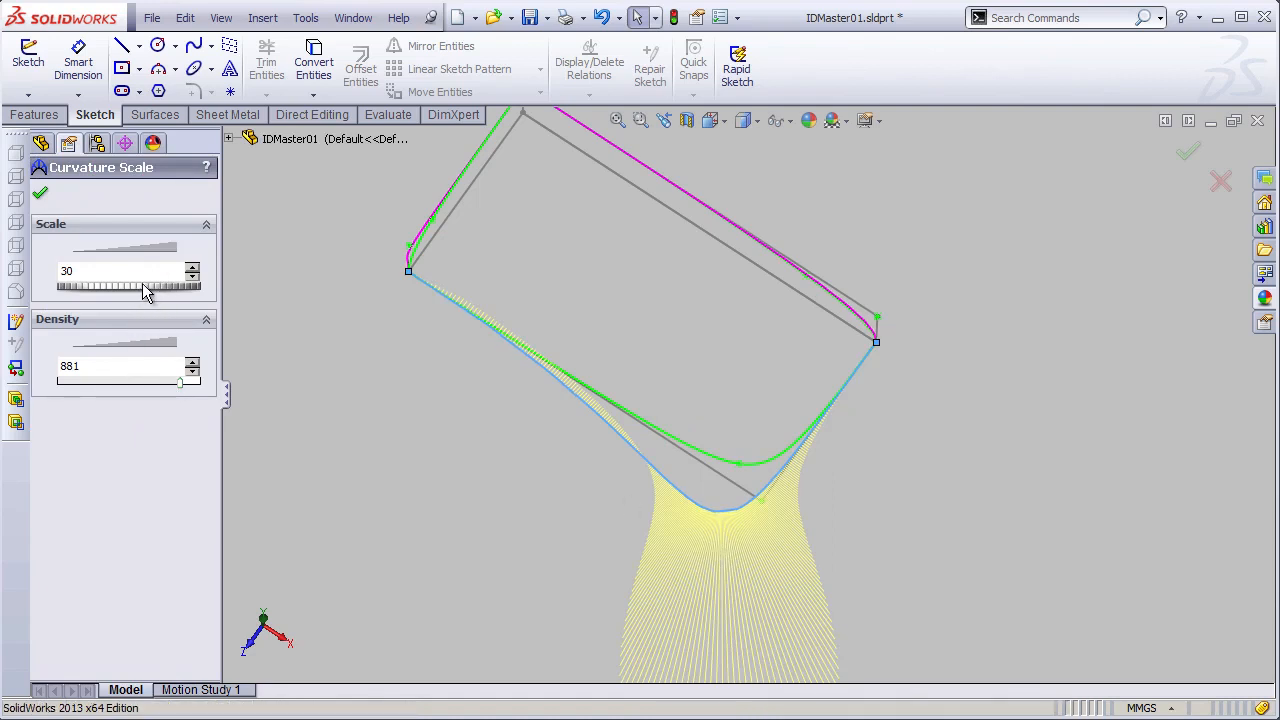
pyautogui.moveTo(146, 290)
pyautogui.mouseDown()
pyautogui.moveTo(126, 289)
pyautogui.moveTo(137, 291)
pyautogui.mouseUp()
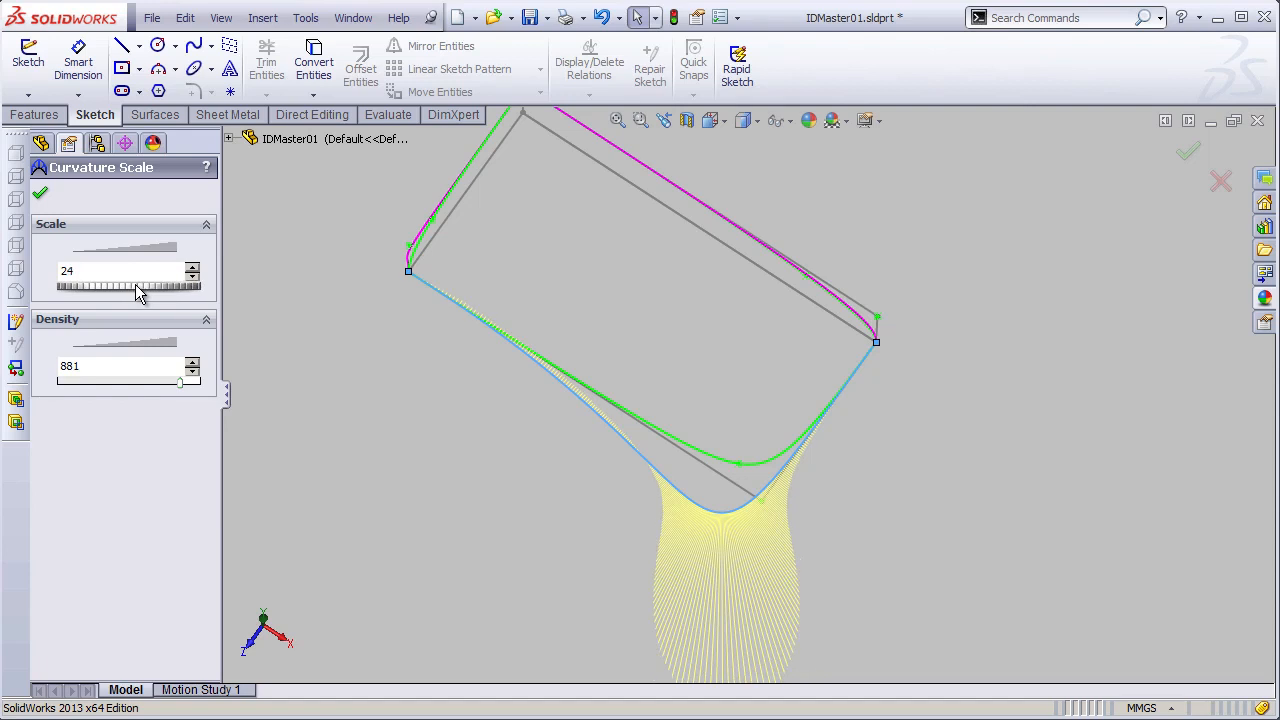
pyautogui.click(41, 196)
# - Show curvature combs on the green Top Plane curve as well
pyautogui.click(704, 456)
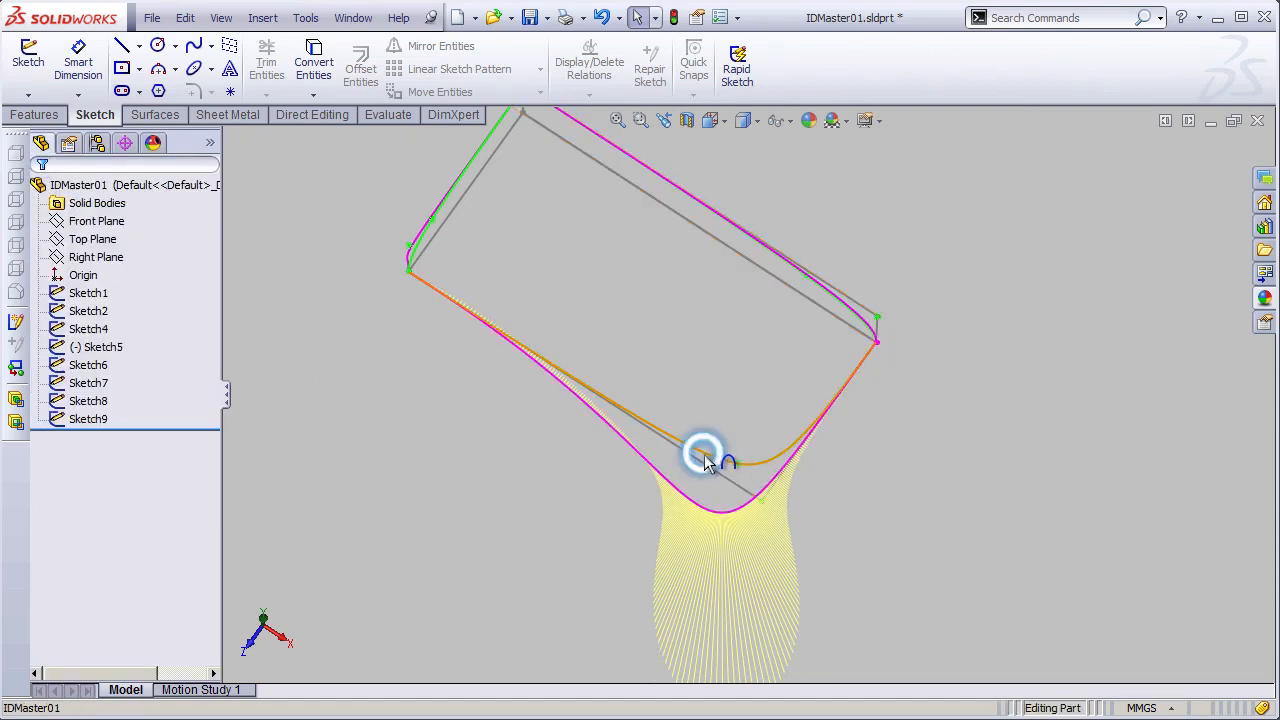
pyautogui.rightClick(704, 456)
pyautogui.click(785, 541)
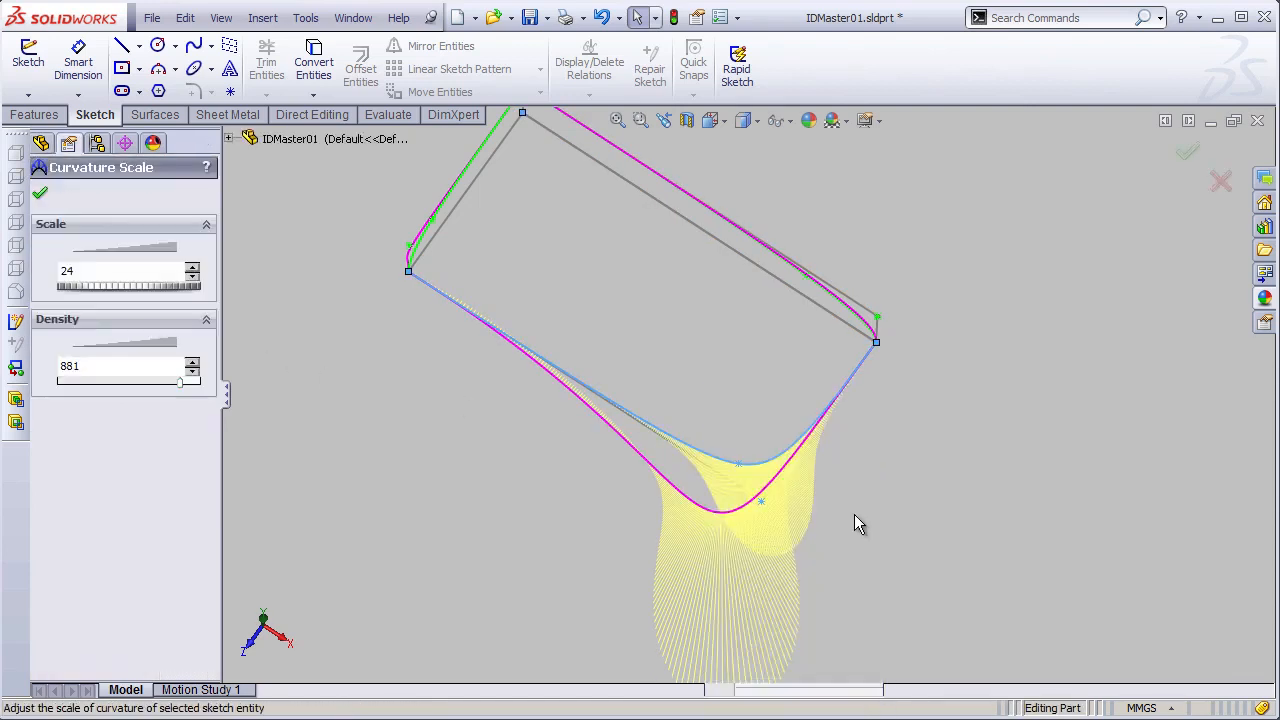
pyautogui.click(40, 193)
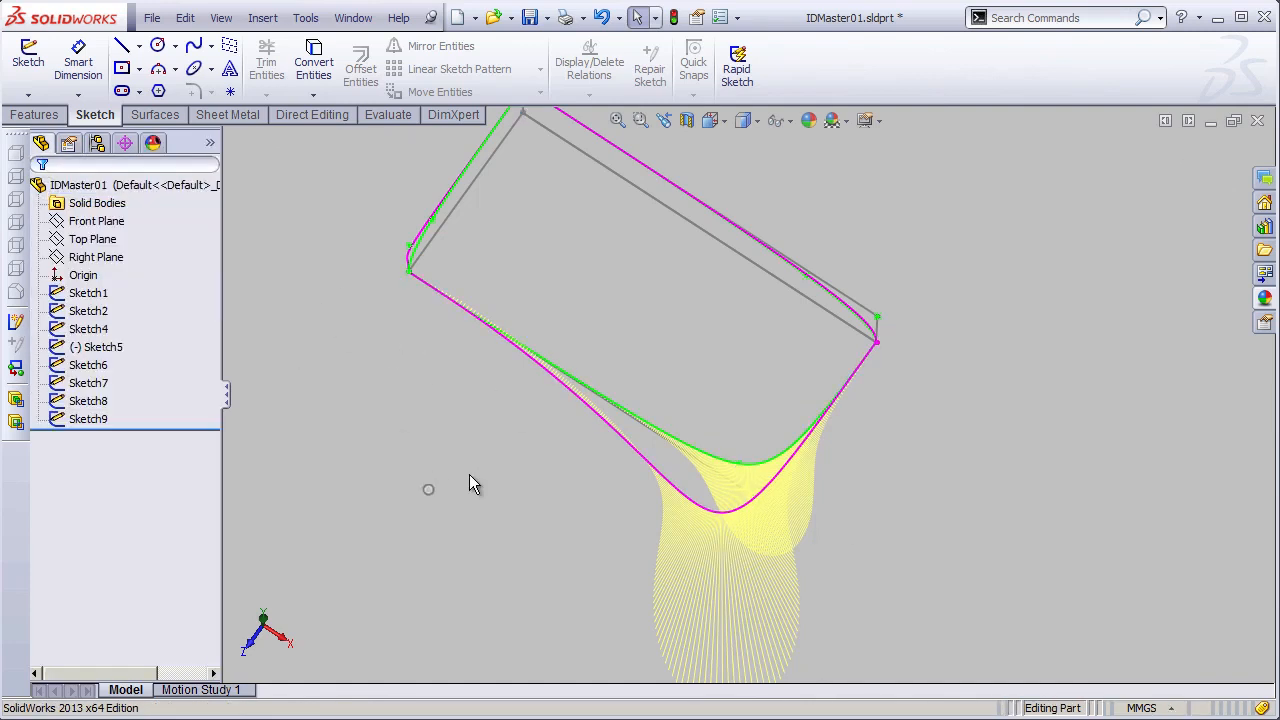
# - Examine the shape and curvature combs of the magenta Top Plane spline against the green curve from several angles
pyautogui.keyDown('shift'); pyautogui.moveTo(633, 468); pyautogui.dragTo(702, 330, button='middle'); pyautogui.keyUp('shift')
pyautogui.keyDown('ctrl'); pyautogui.moveTo(538, 438); pyautogui.dragTo(792, 356, button='middle'); pyautogui.keyUp('ctrl')
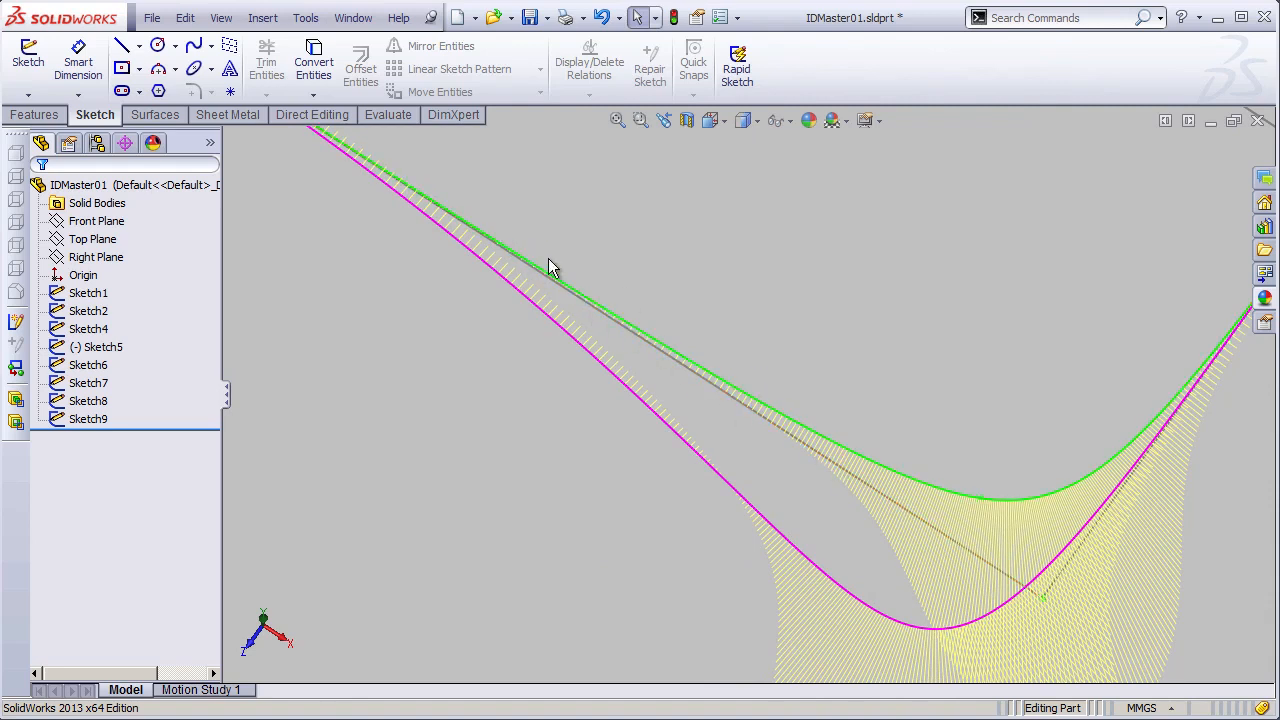
pyautogui.keyDown('shift'); pyautogui.moveTo(608, 312); pyautogui.dragTo(650, 400, button='middle'); pyautogui.keyUp('shift')
pyautogui.keyDown('ctrl'); pyautogui.moveTo(697, 414); pyautogui.dragTo(681, 450, button='middle'); pyautogui.keyUp('ctrl')
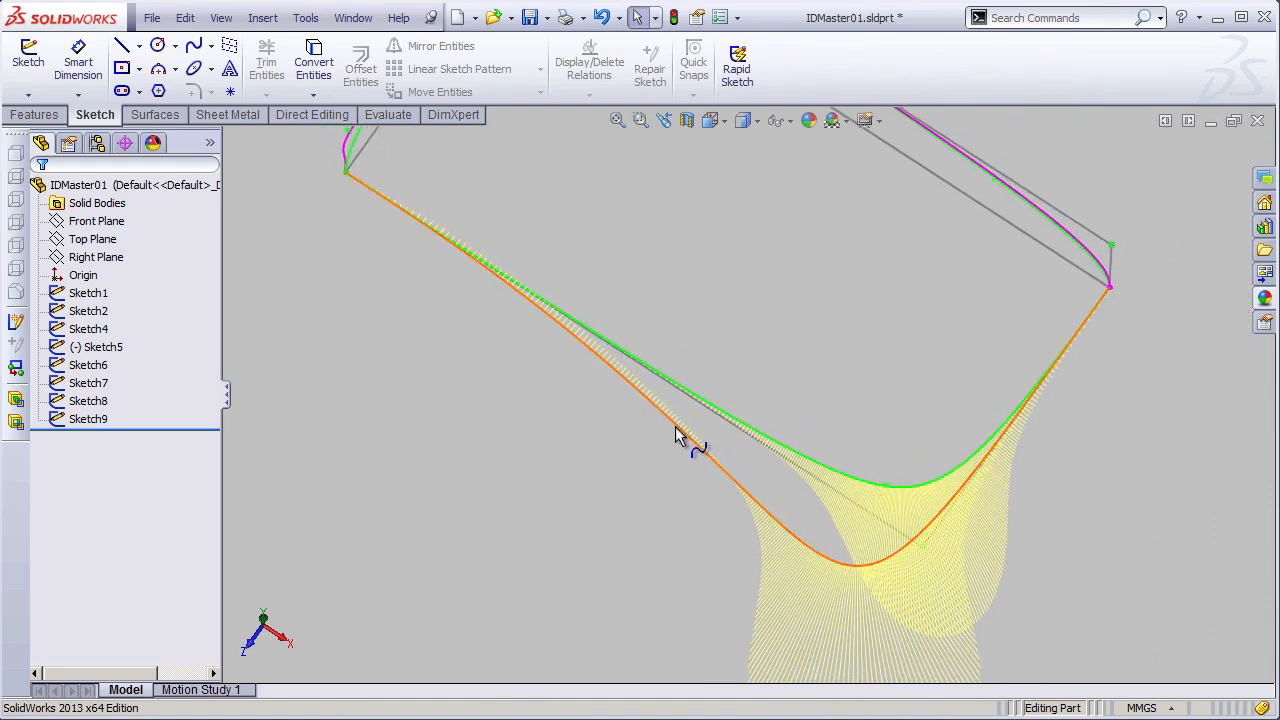
pyautogui.click(677, 428)
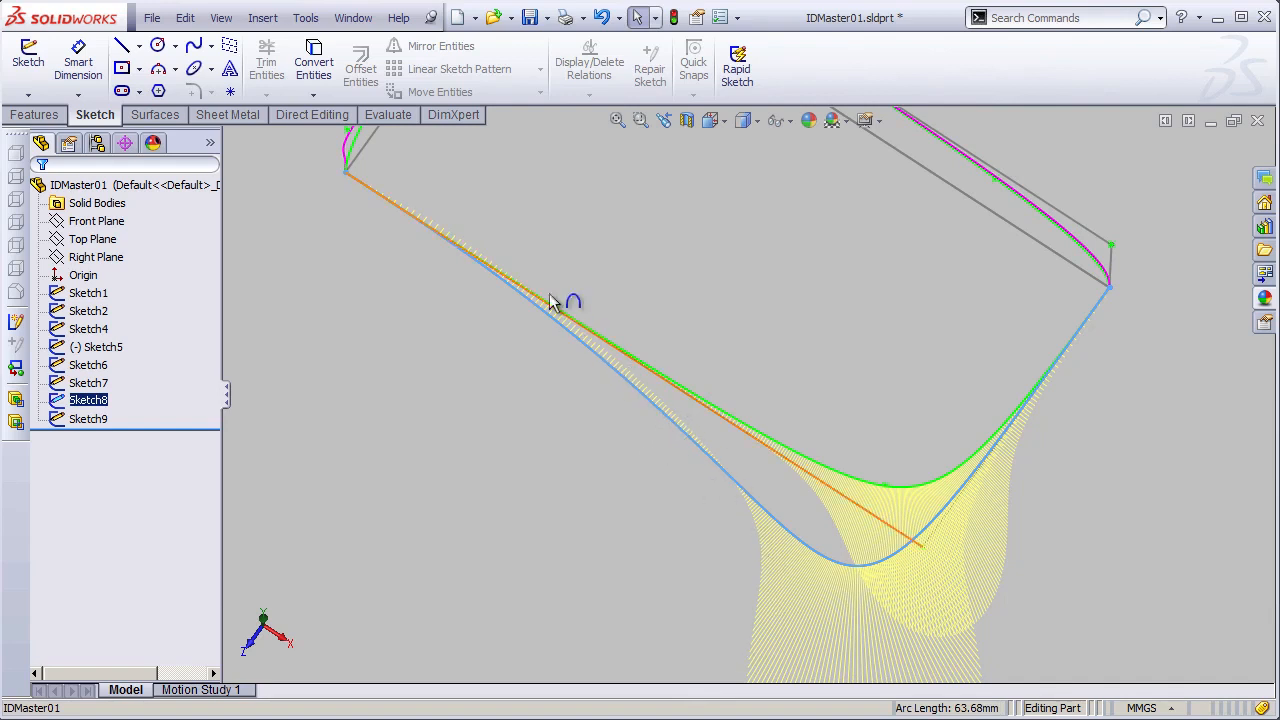
pyautogui.click(563, 457)
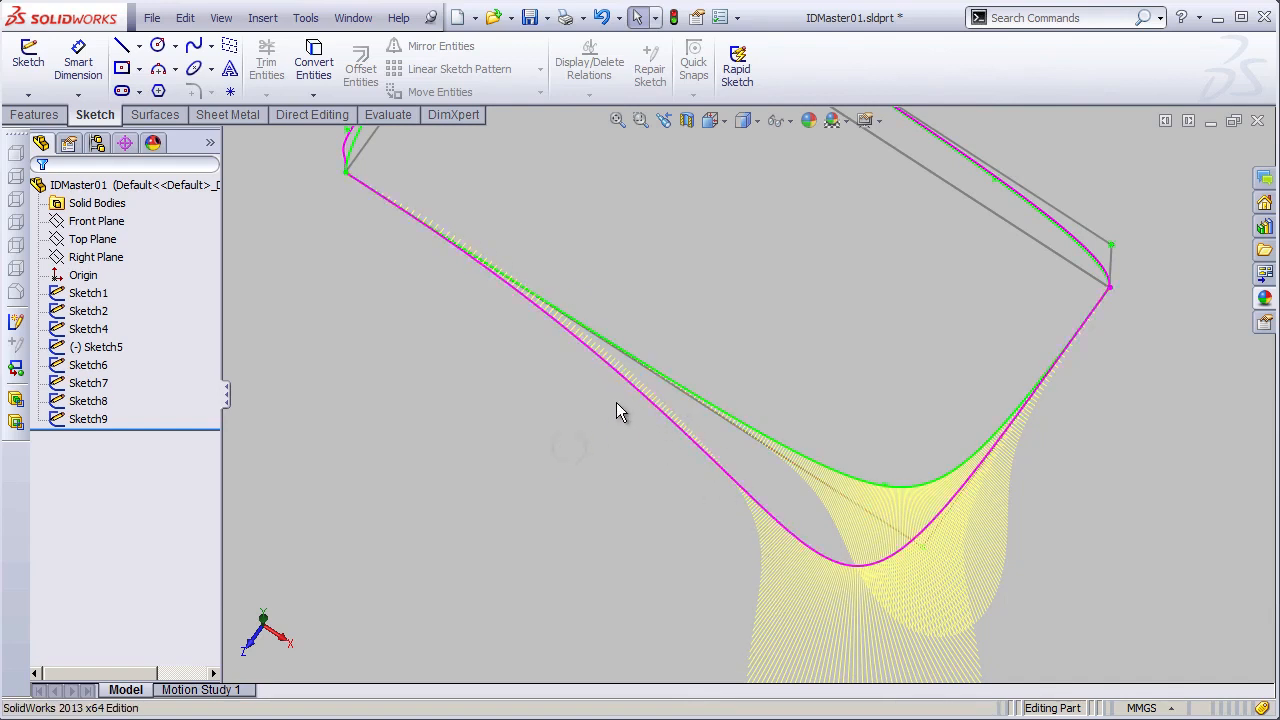
pyautogui.keyDown('shift'); pyautogui.moveTo(616, 402); pyautogui.dragTo(590, 437, button='middle'); pyautogui.keyUp('shift')
pyautogui.keyDown('ctrl'); pyautogui.moveTo(592, 440); pyautogui.dragTo(550, 414, button='middle'); pyautogui.keyUp('ctrl')
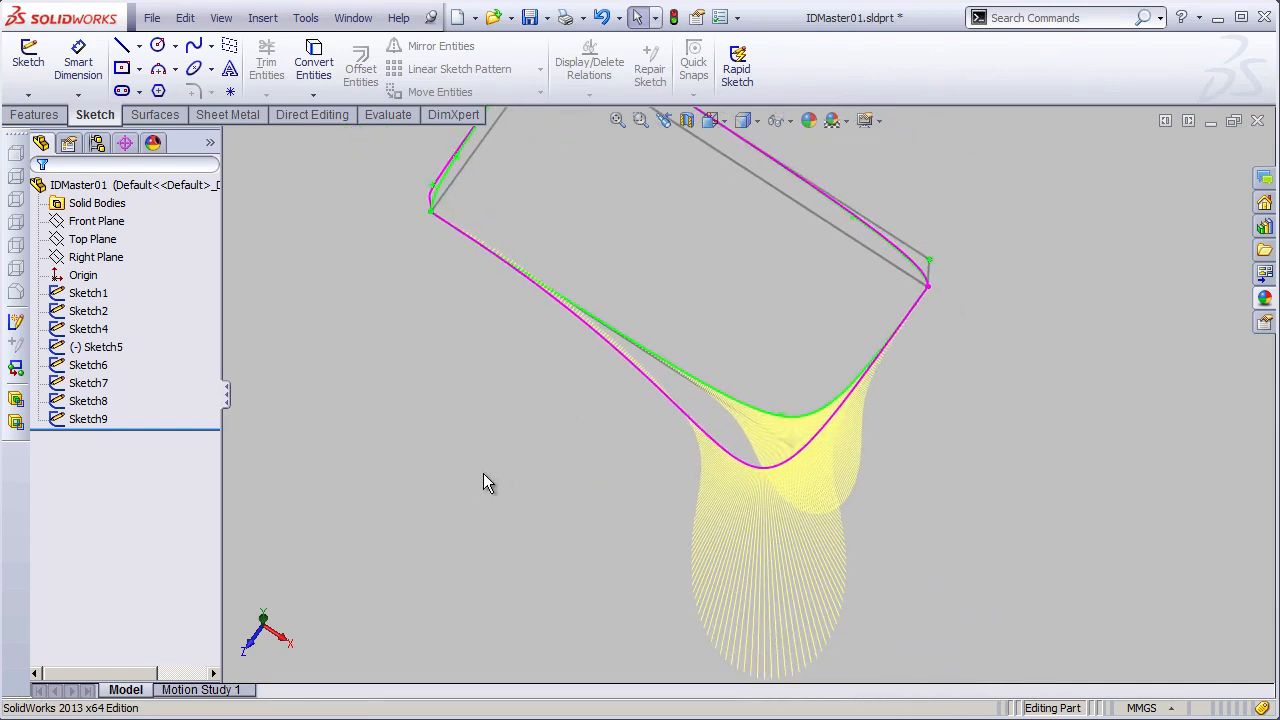
pyautogui.moveTo(530, 478)
pyautogui.mouseDown(button='middle')
pyautogui.moveTo(531, 251)
pyautogui.moveTo(486, 274)
pyautogui.moveTo(526, 254)
pyautogui.moveTo(518, 345)
pyautogui.moveTo(560, 314)
pyautogui.moveTo(517, 363)
pyautogui.moveTo(509, 306)
pyautogui.moveTo(552, 338)
pyautogui.moveTo(666, 334)
pyautogui.moveTo(507, 364)
pyautogui.mouseUp(button='middle')
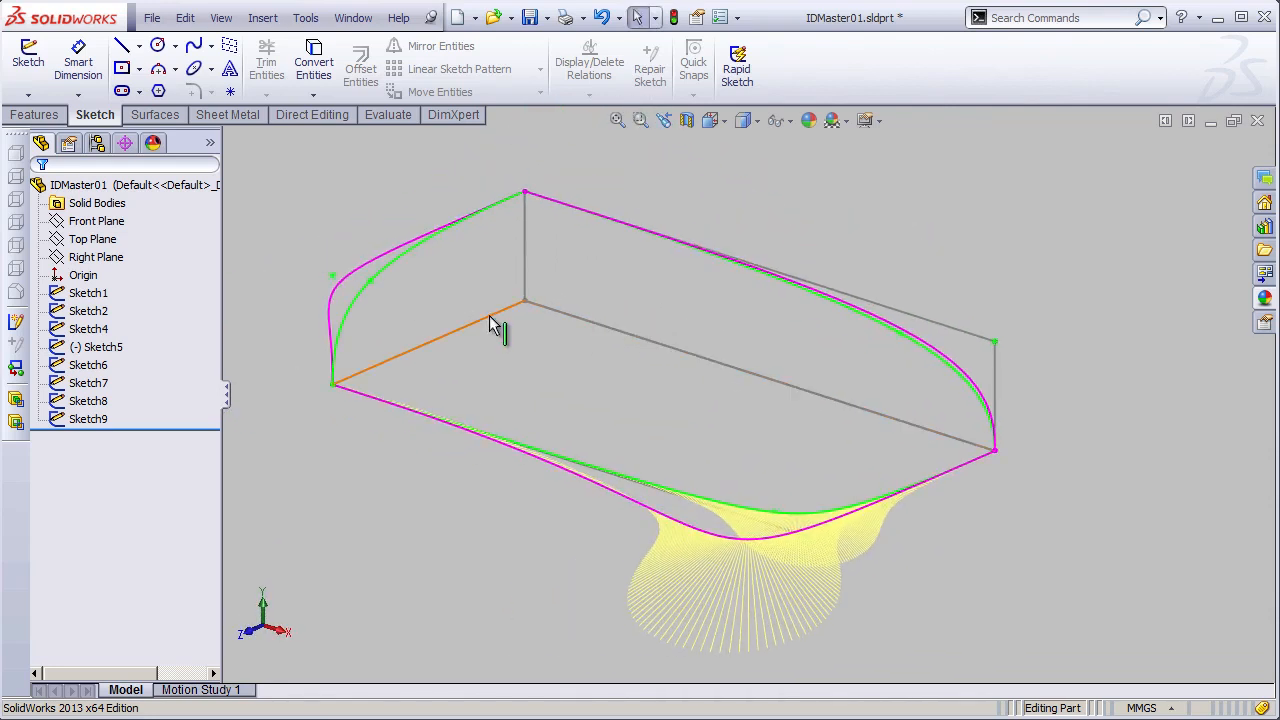
pyautogui.click(489, 318)
pyautogui.moveTo(781, 420)
pyautogui.mouseDown(button='middle')
pyautogui.moveTo(753, 413)
pyautogui.moveTo(684, 448)
pyautogui.moveTo(606, 455)
pyautogui.mouseUp(button='middle')
pyautogui.click(606, 450)
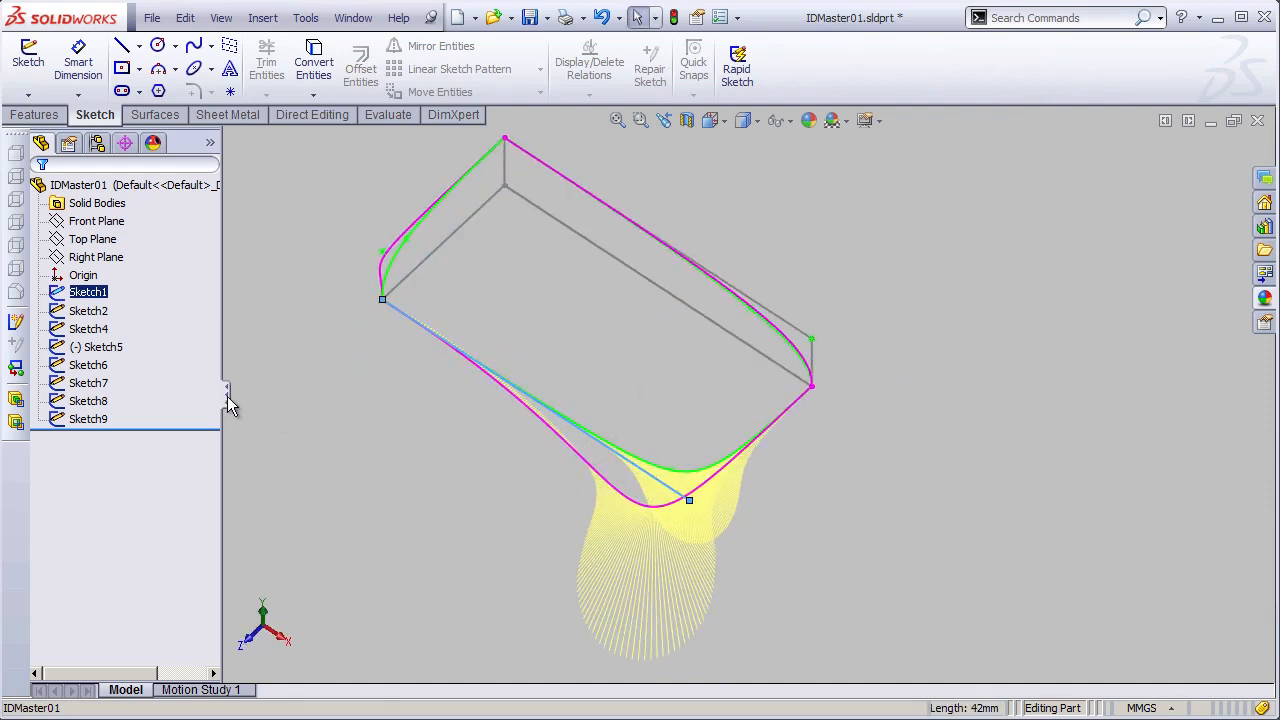
# - Set the depth dimension D2 of Sketch1 to 39 mm and rebuild the part
pyautogui.click(68, 294)
pyautogui.click(903, 534)
pyautogui.doubleClick(883, 552)
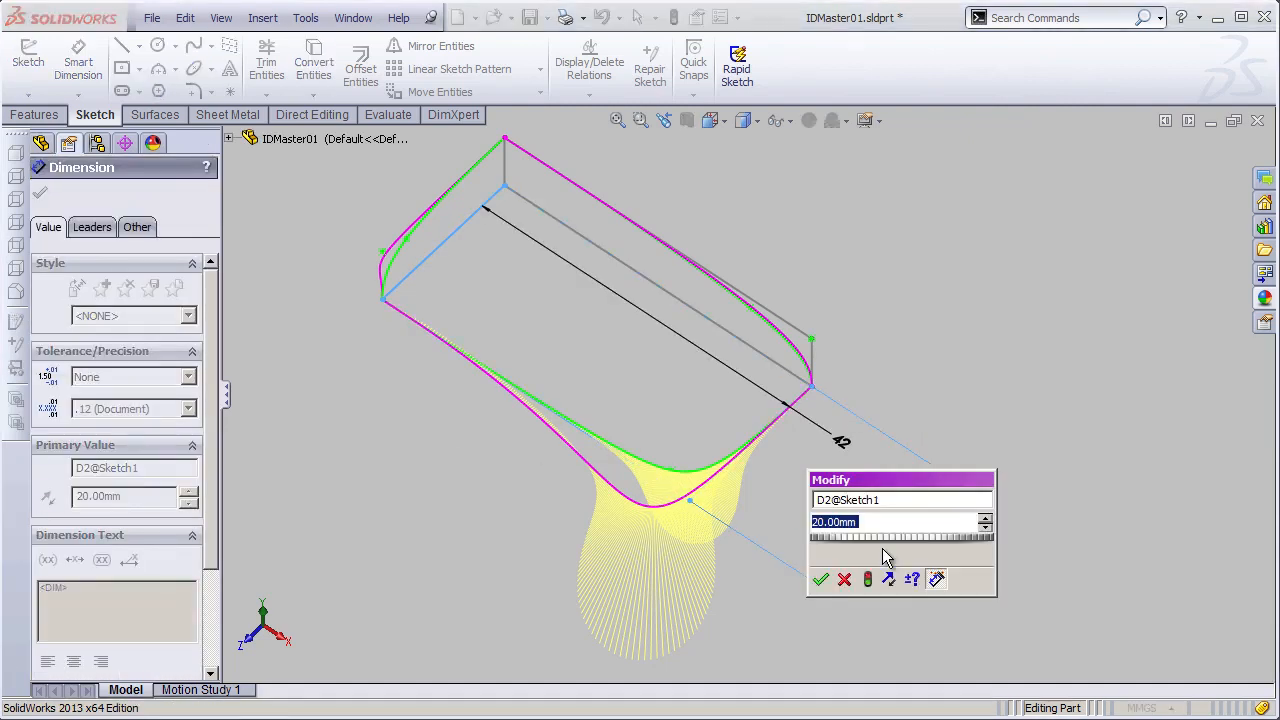
pyautogui.write('39')
pyautogui.press('Return')
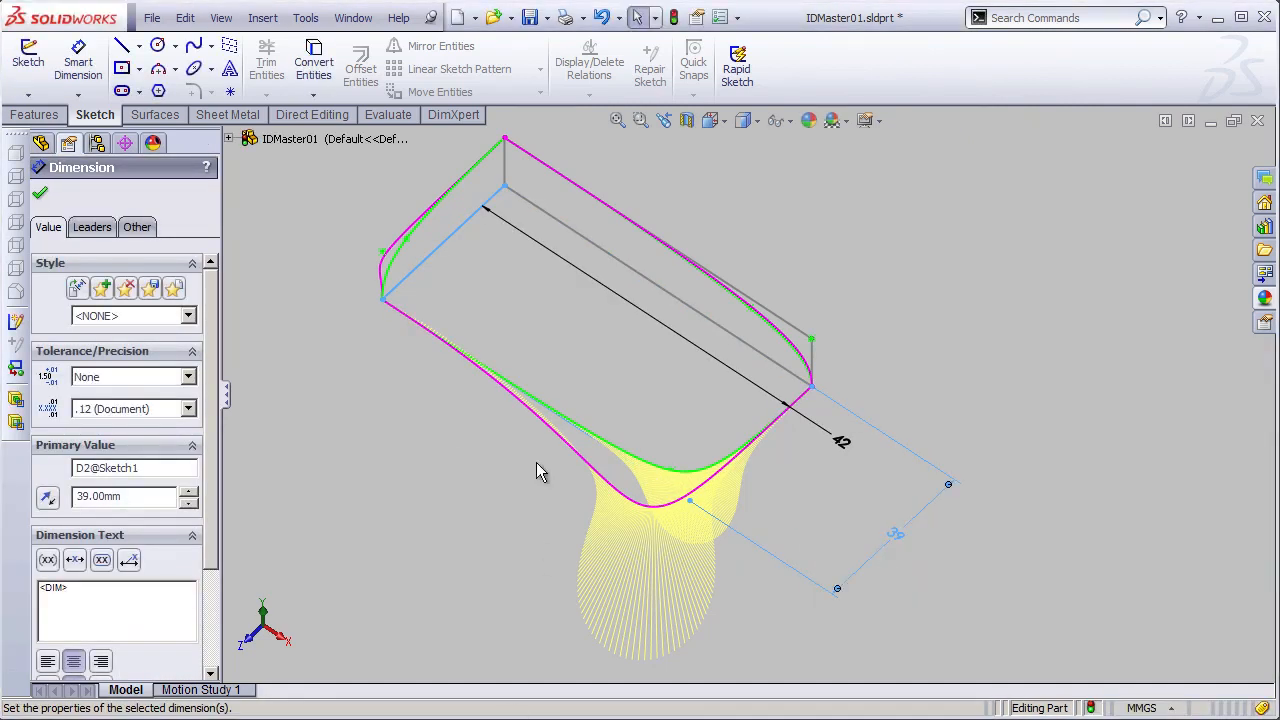
pyautogui.click(673, 17)
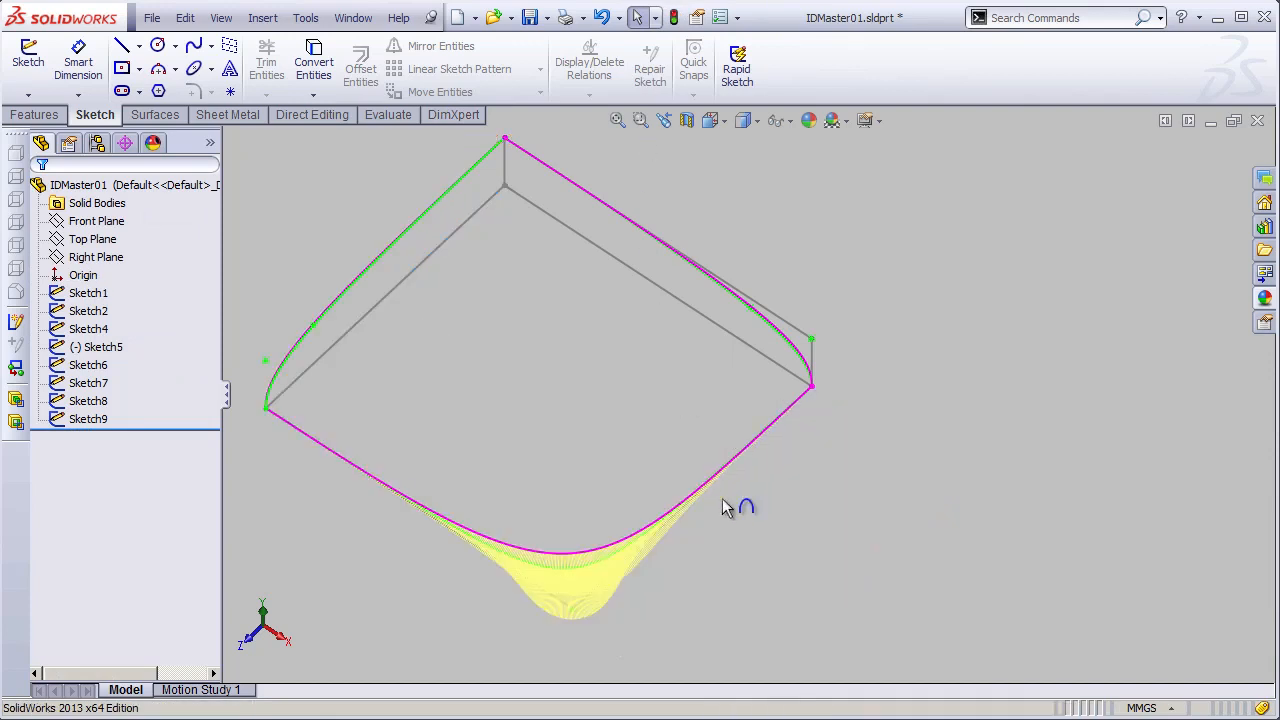
pyautogui.moveTo(575, 558)
pyautogui.keyDown('shift'); pyautogui.mouseDown(button='middle')
pyautogui.moveTo(543, 512)
pyautogui.moveTo(711, 446)
pyautogui.moveTo(723, 406)
pyautogui.moveTo(700, 365)
pyautogui.moveTo(689, 449)
pyautogui.moveTo(706, 323)
pyautogui.moveTo(800, 474)
pyautogui.mouseUp(button='middle'); pyautogui.keyUp('shift')
pyautogui.press('f')
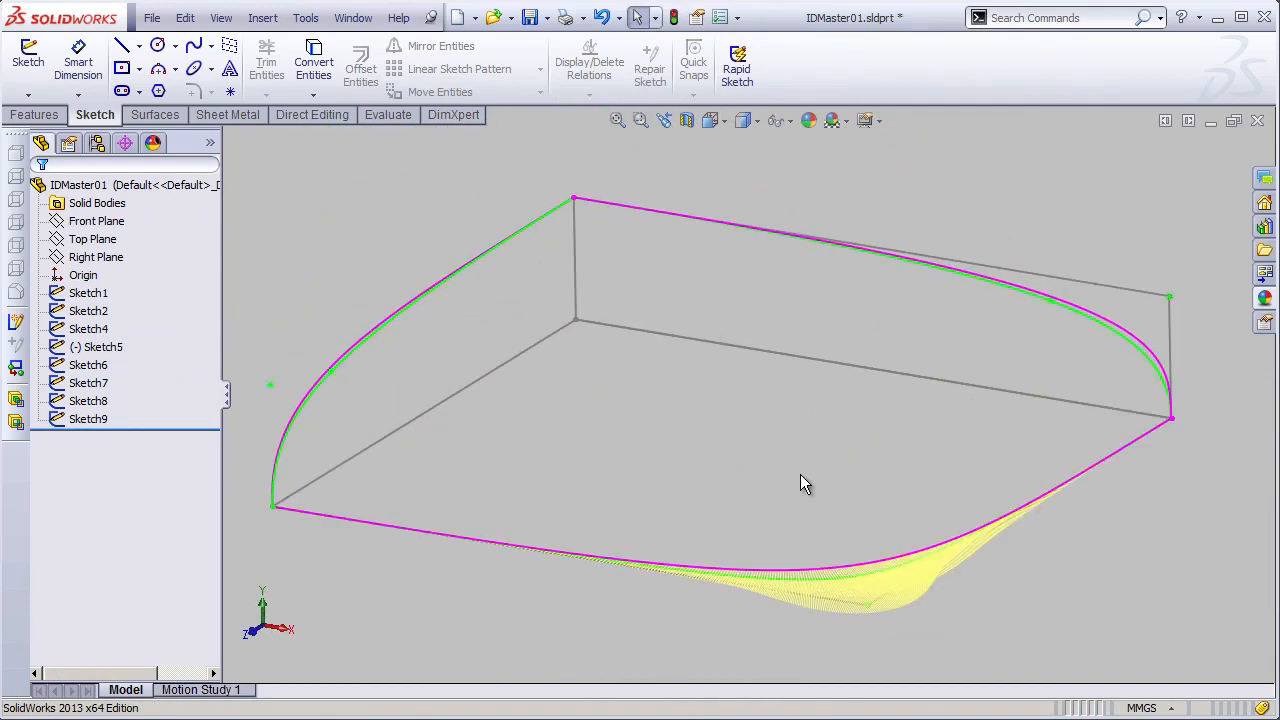